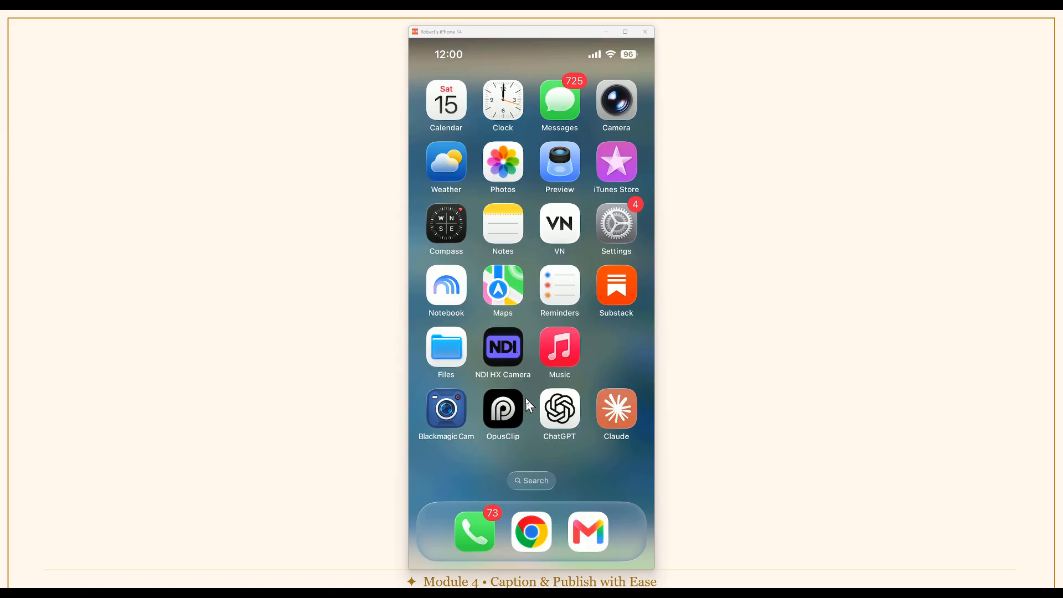
Upload the video from the phone's photo library to OpusClip and generate clips with the "best settings 8 11" template
click(523, 401)
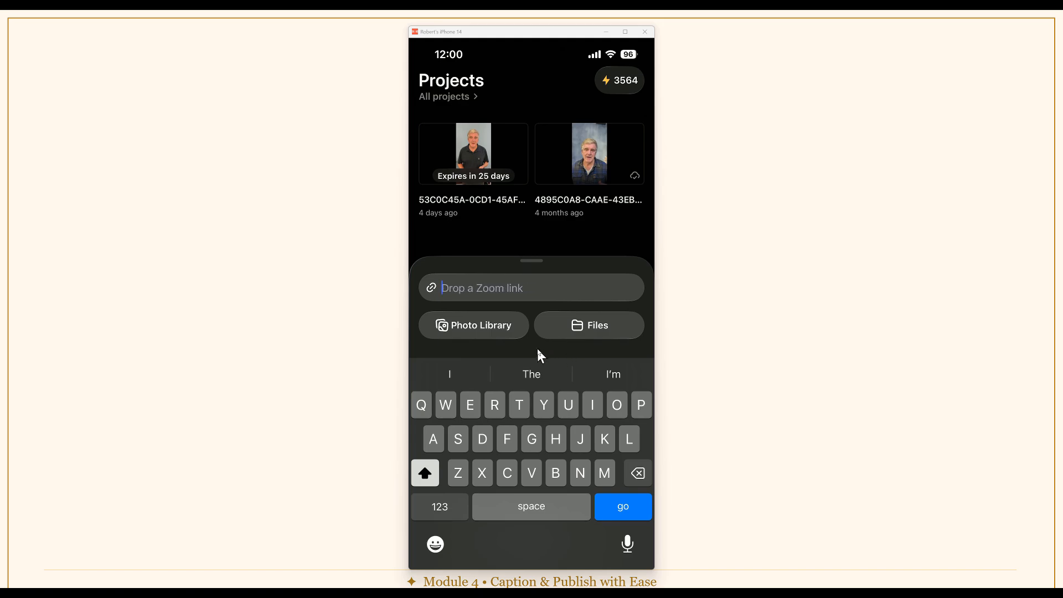
click(458, 330)
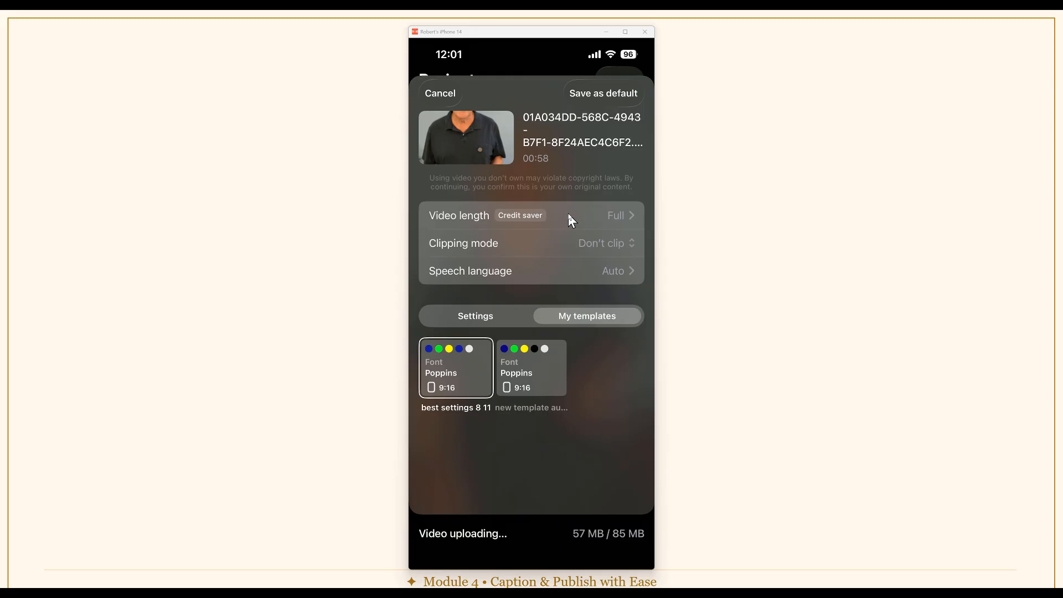
click(632, 214)
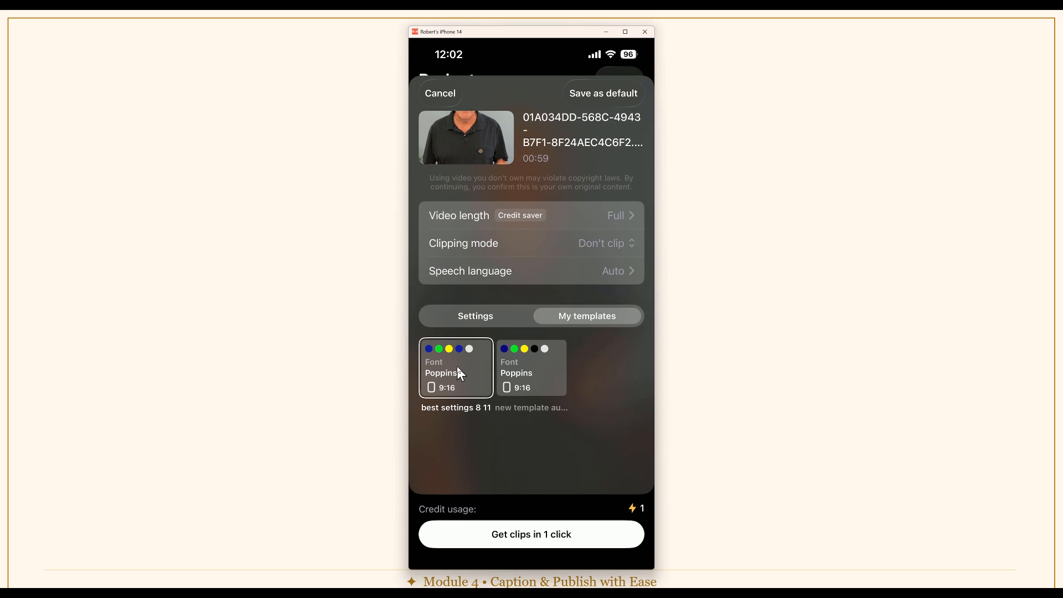
click(481, 536)
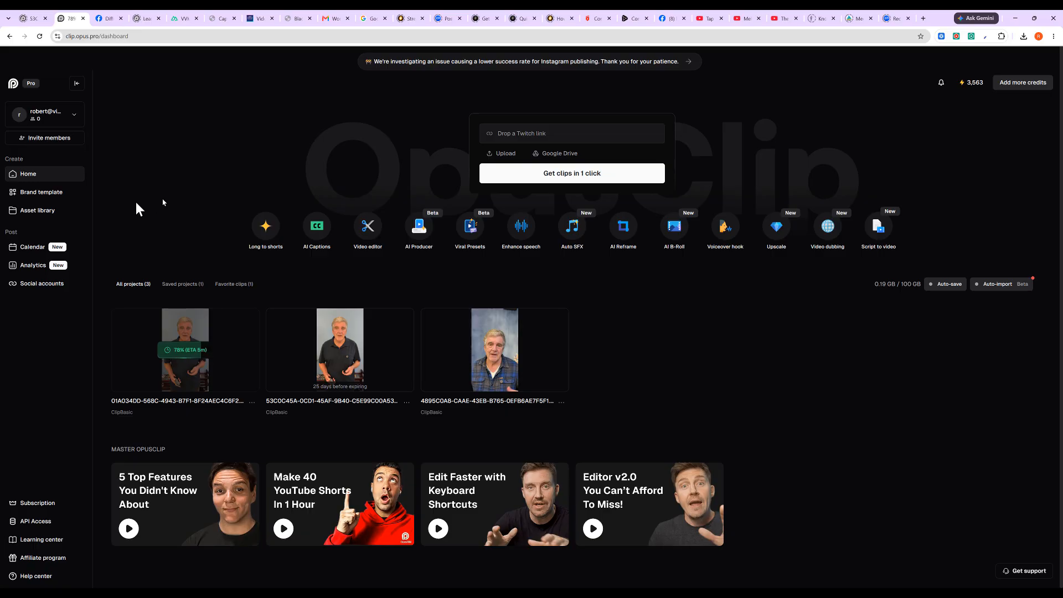
Open the newly processed project from the OpusClip web dashboard and open its clip for editing
mouse_move(973, 89)
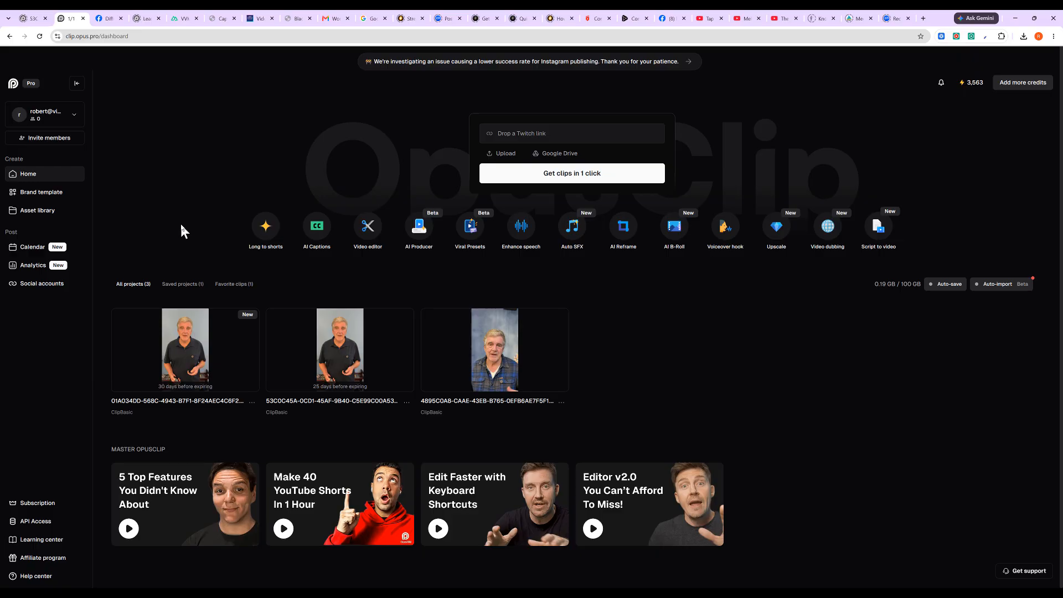
click(189, 347)
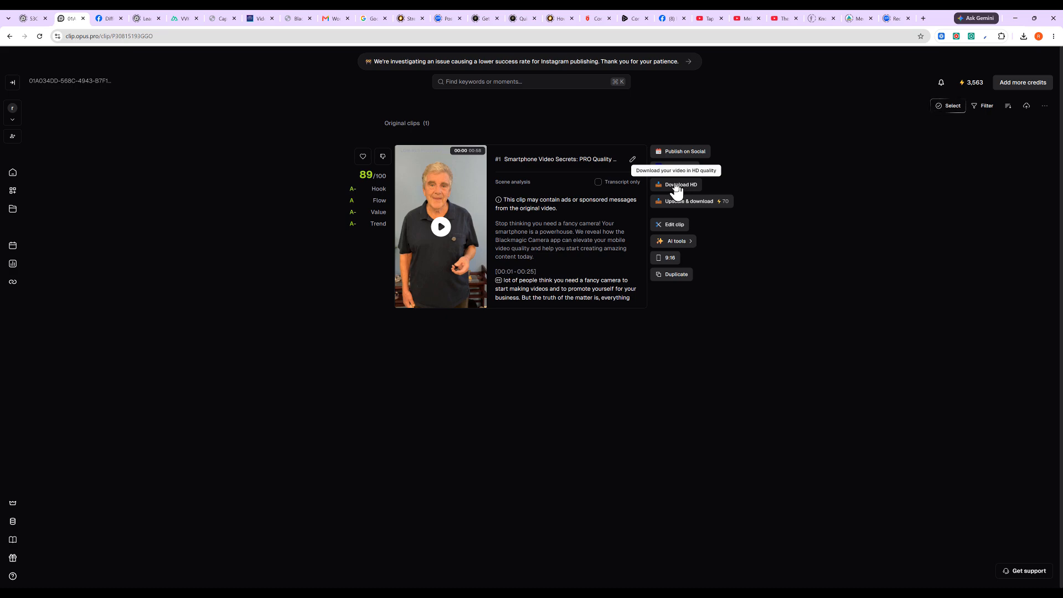
click(674, 226)
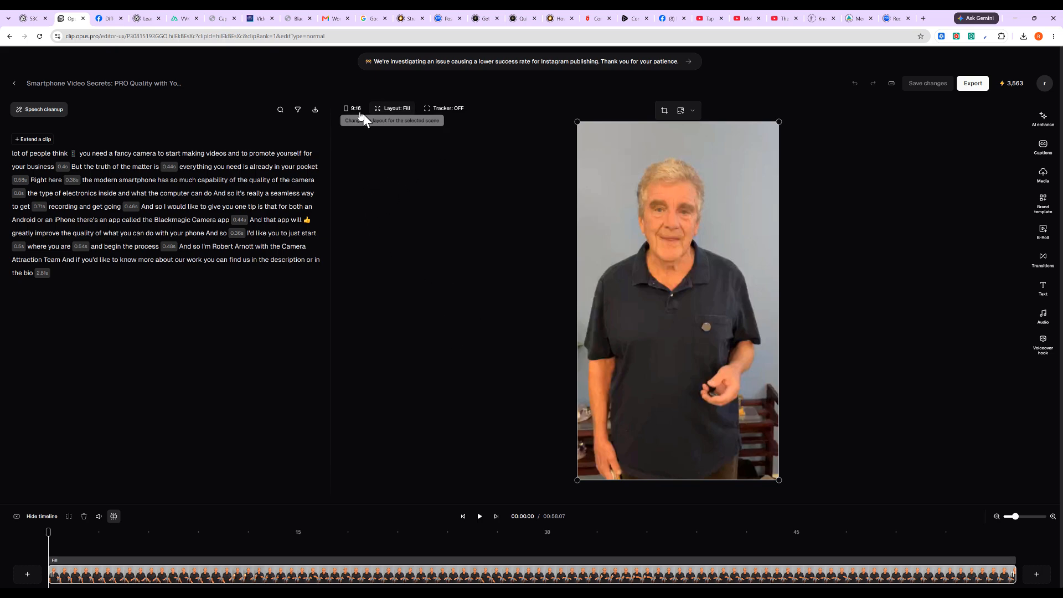
Review the available aspect ratios and layout options for the clip without changing them
click(348, 110)
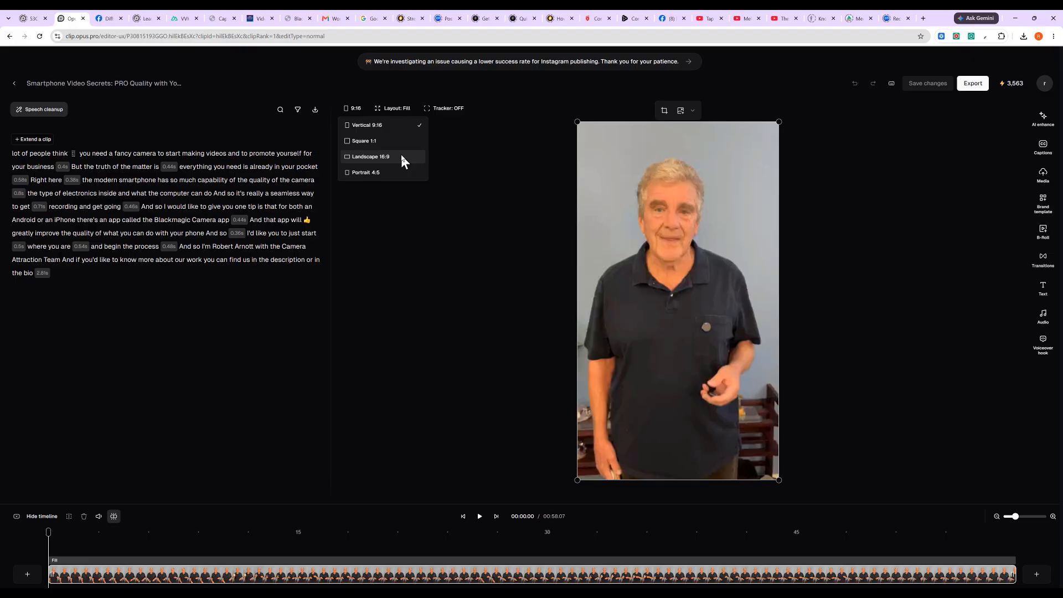
click(392, 110)
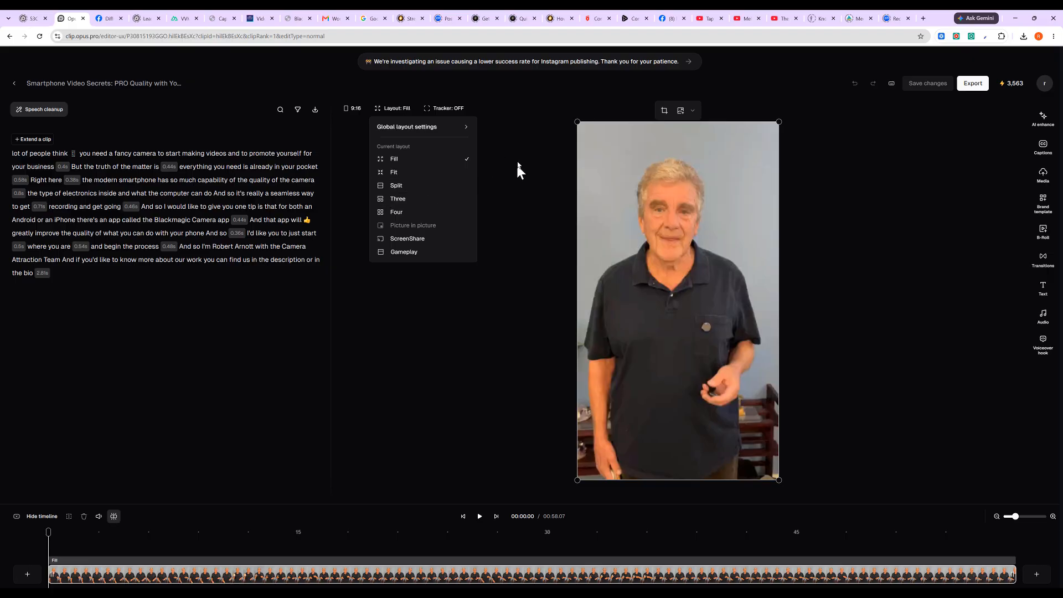
click(508, 195)
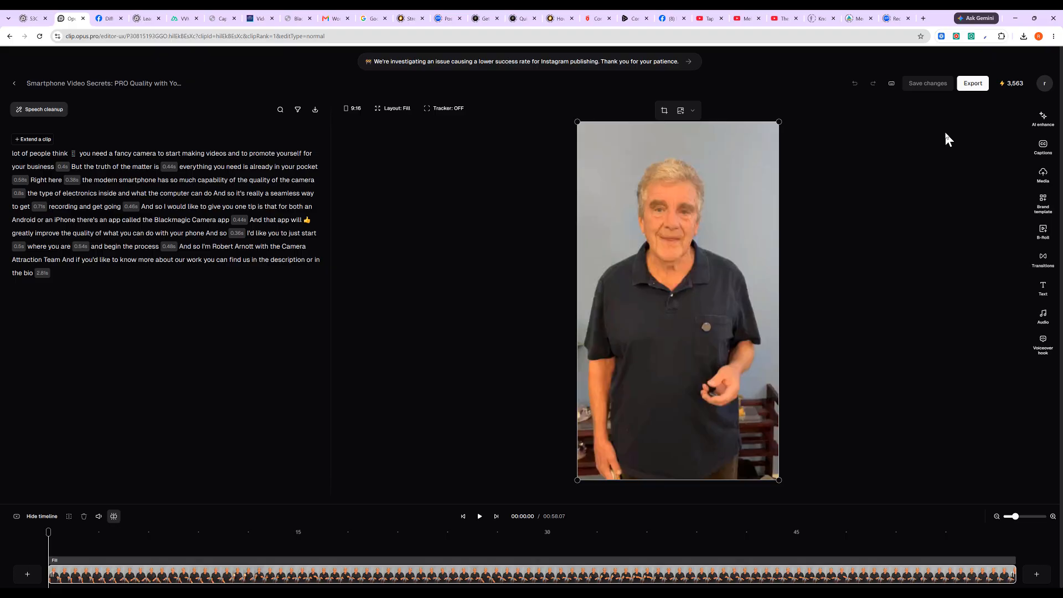
Review the AI enhancement options for the clip and turn off AI emoji
click(1044, 118)
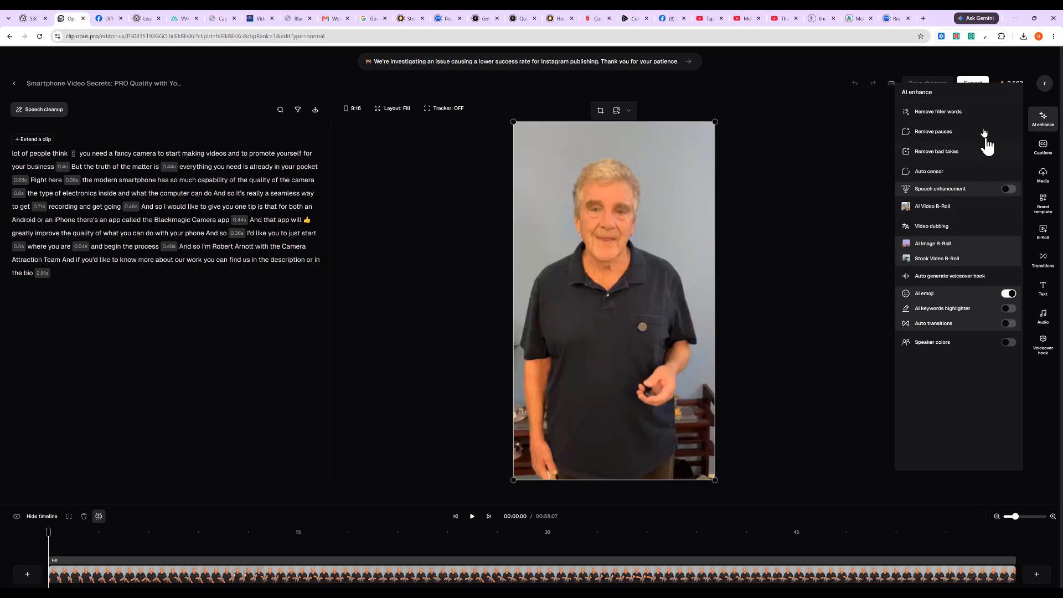
mouse_move(976, 114)
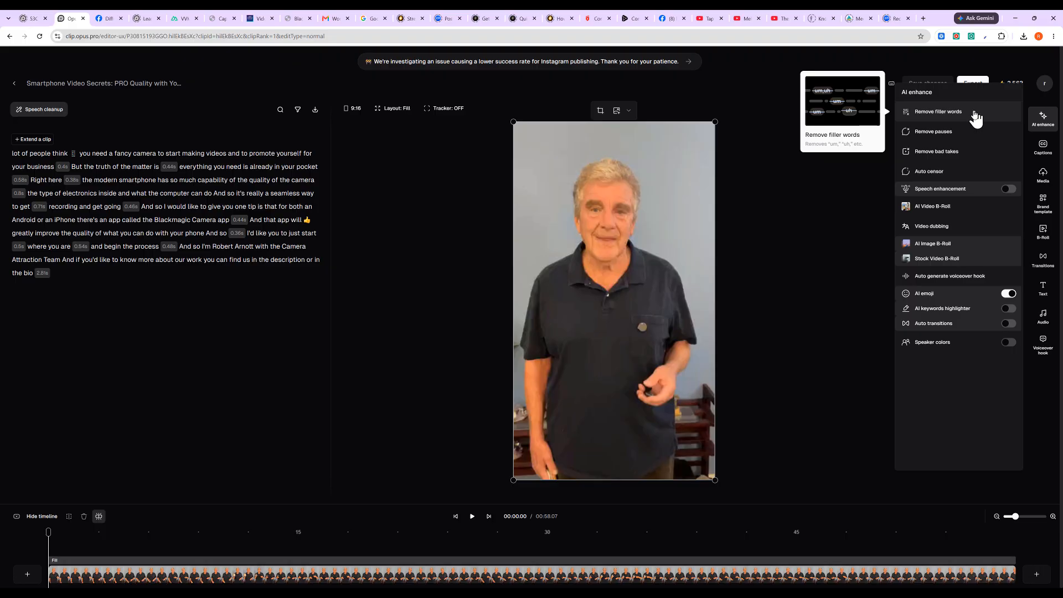
mouse_move(975, 133)
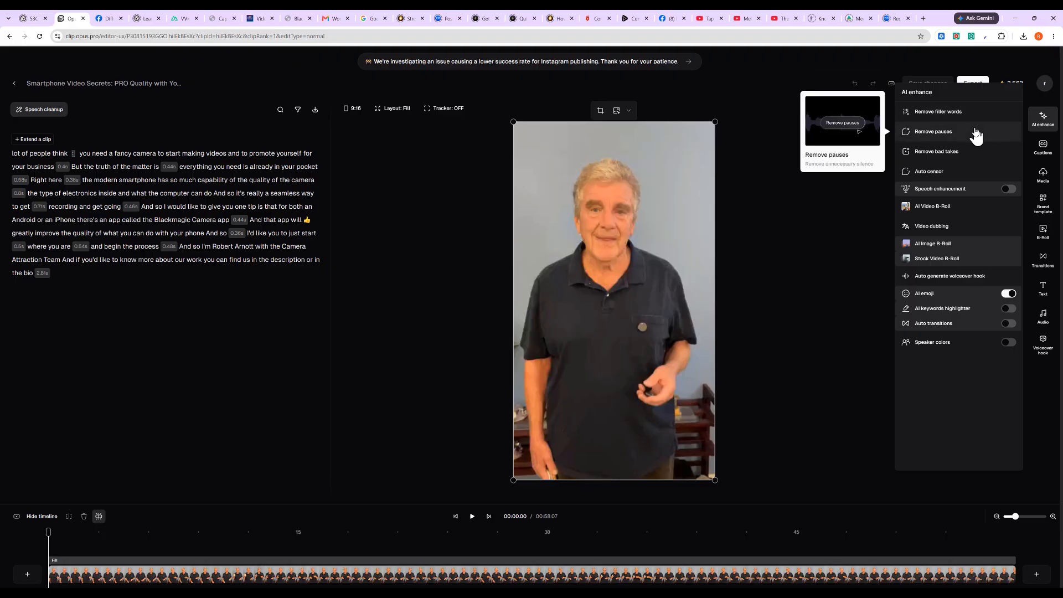
mouse_move(972, 157)
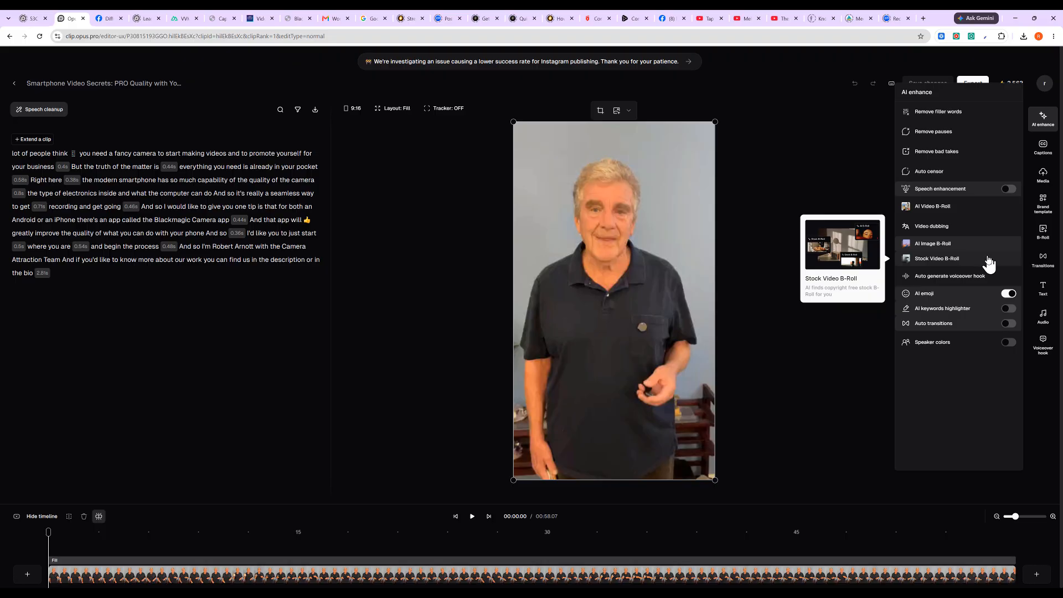
mouse_move(939, 299)
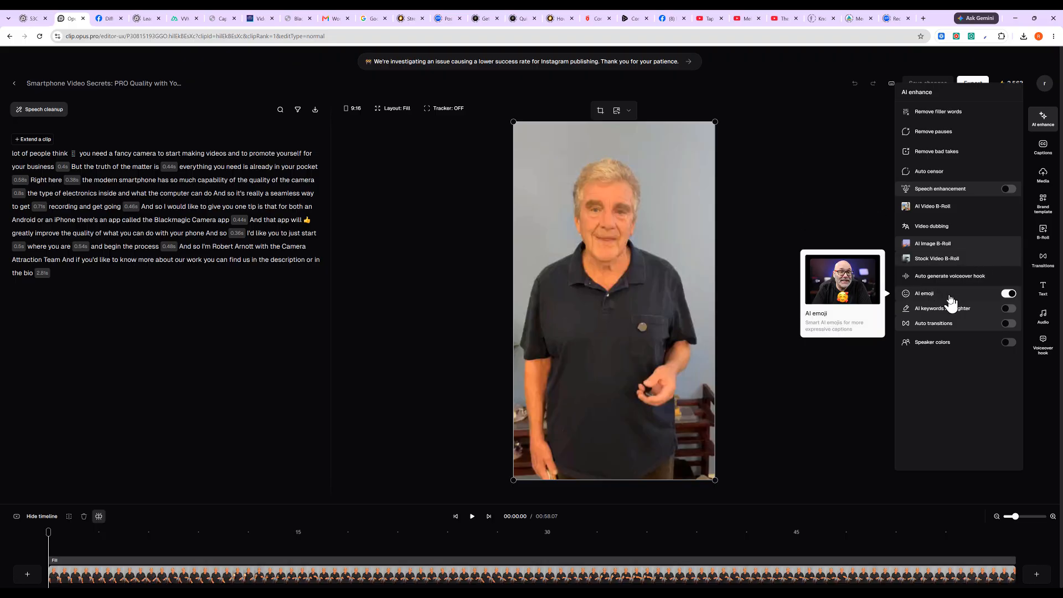
click(1009, 295)
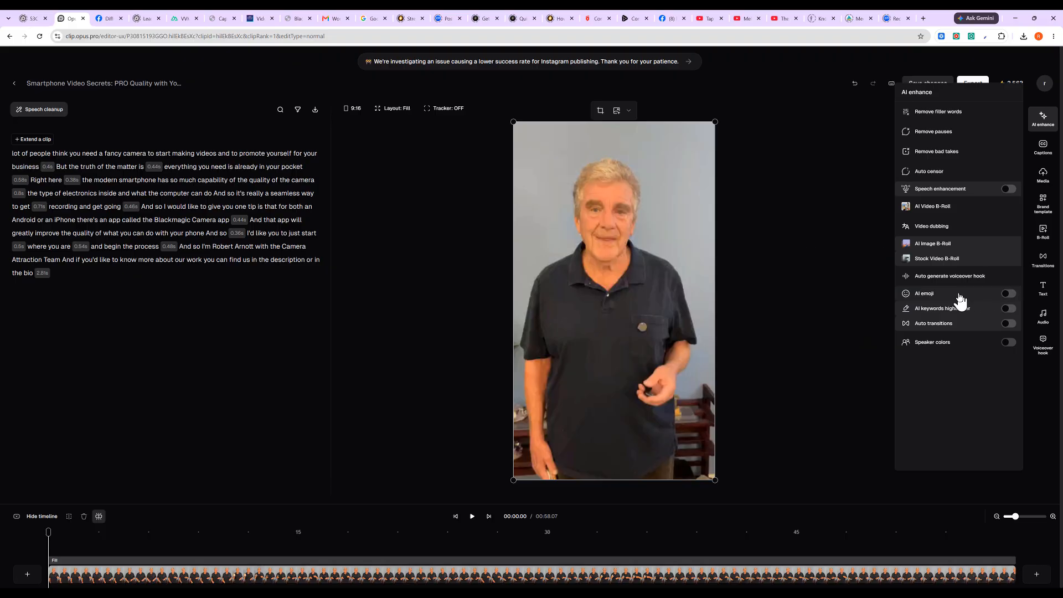
mouse_move(986, 313)
Examine the caption presets, font settings and effects, keeping the Box animation
click(1043, 153)
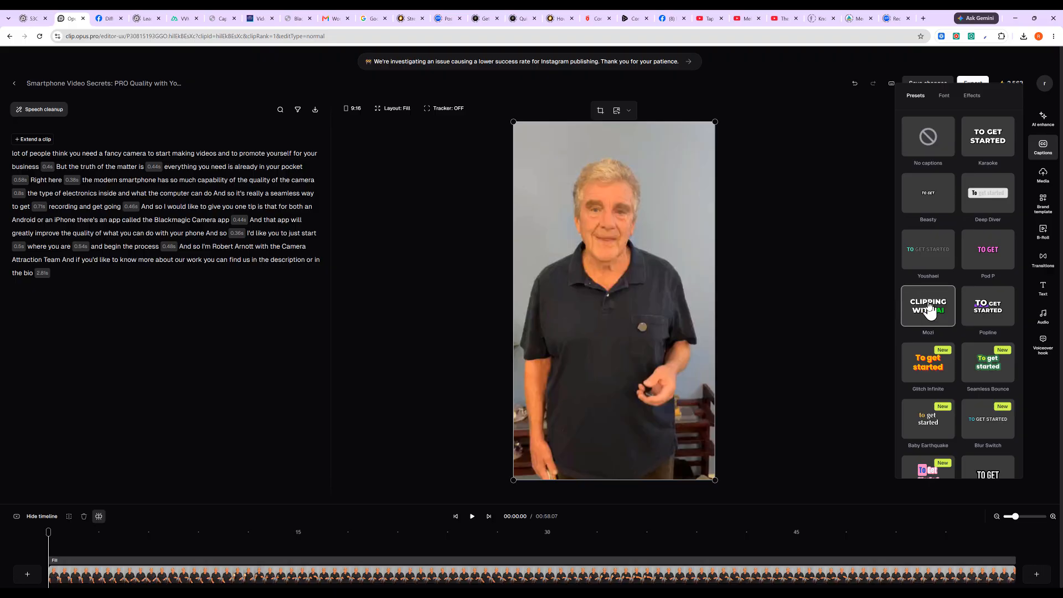
click(946, 99)
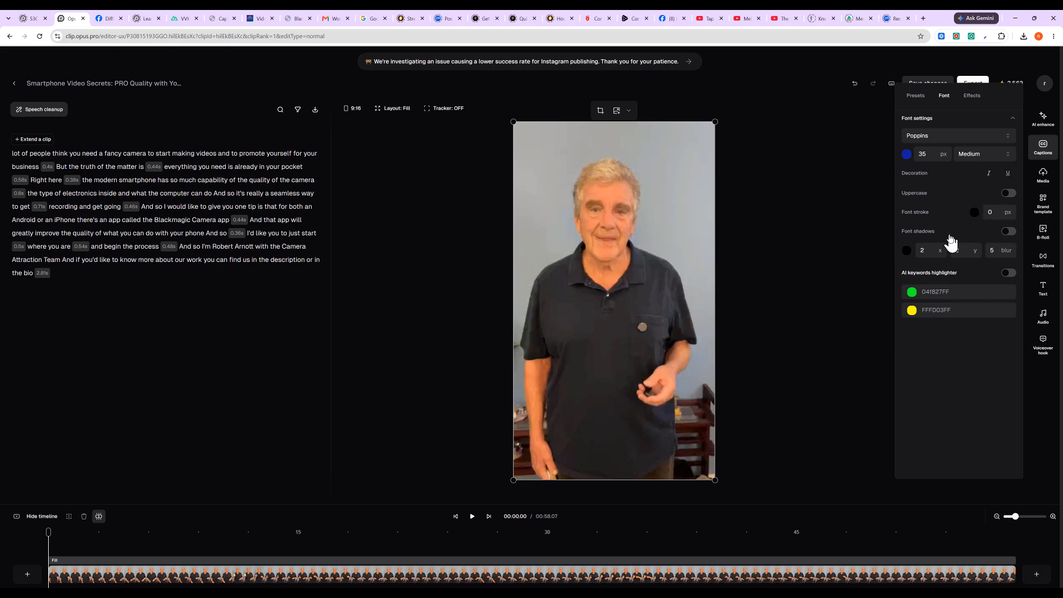
click(972, 97)
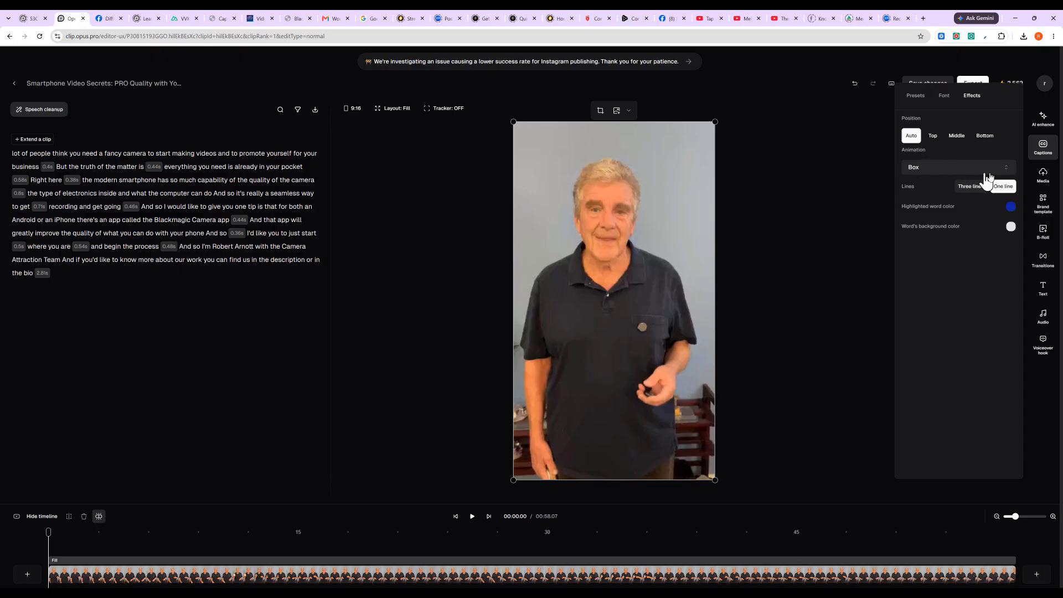
click(1008, 169)
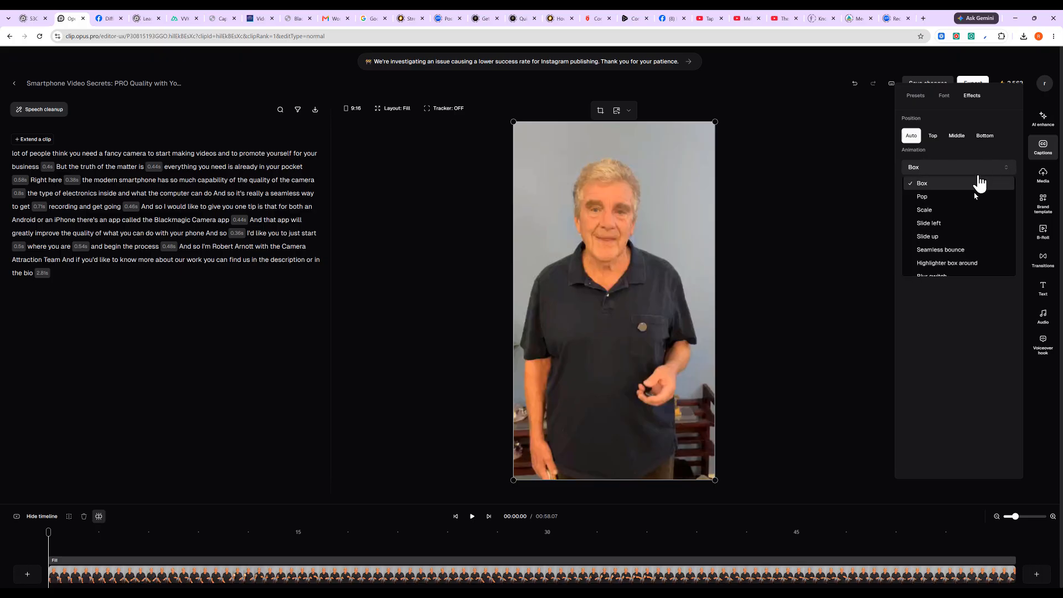
scroll(970, 211, up, 2)
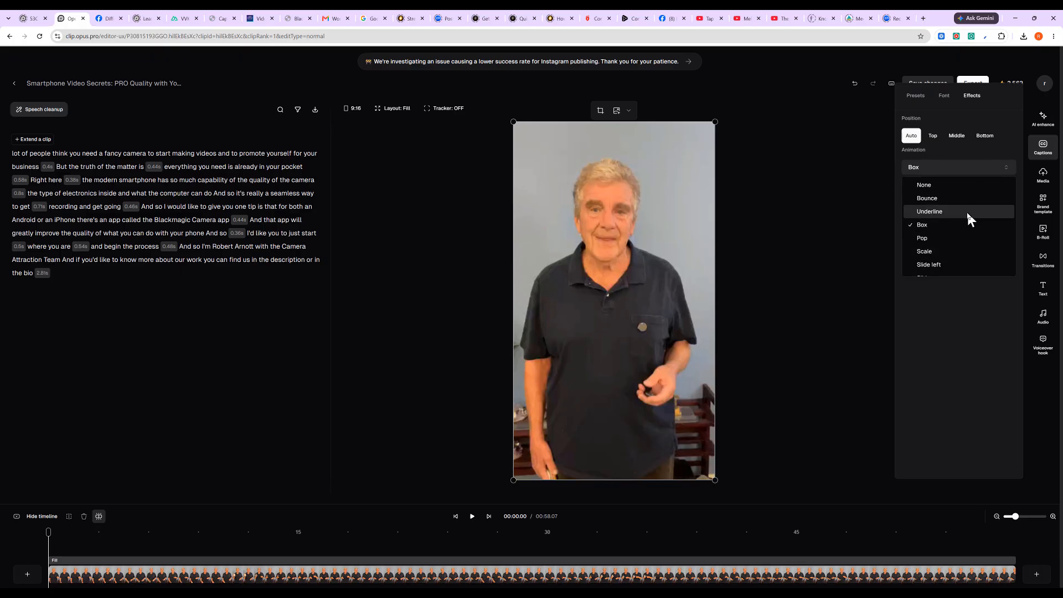
click(939, 224)
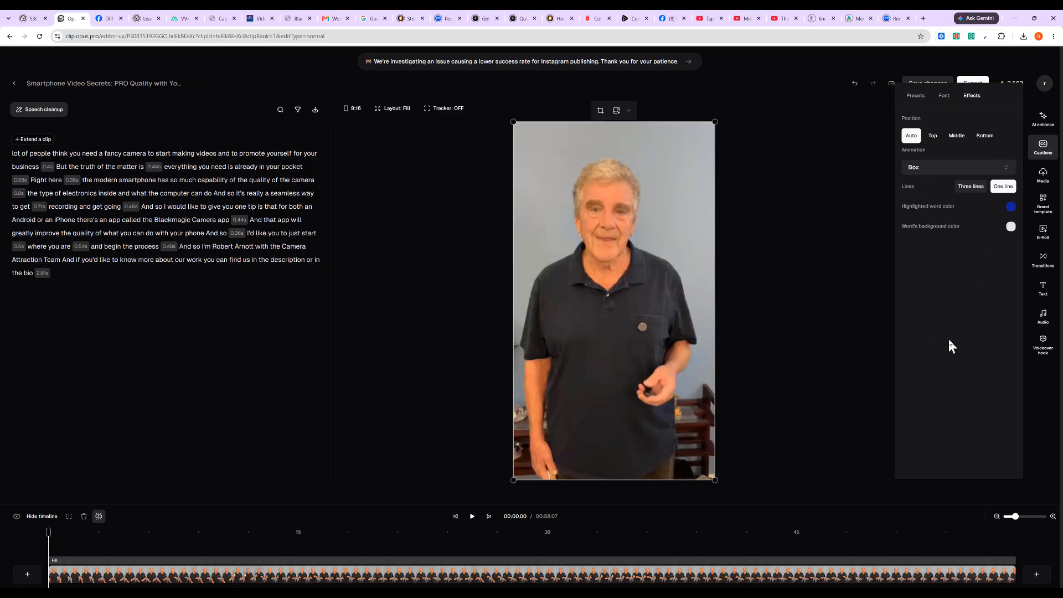
click(851, 284)
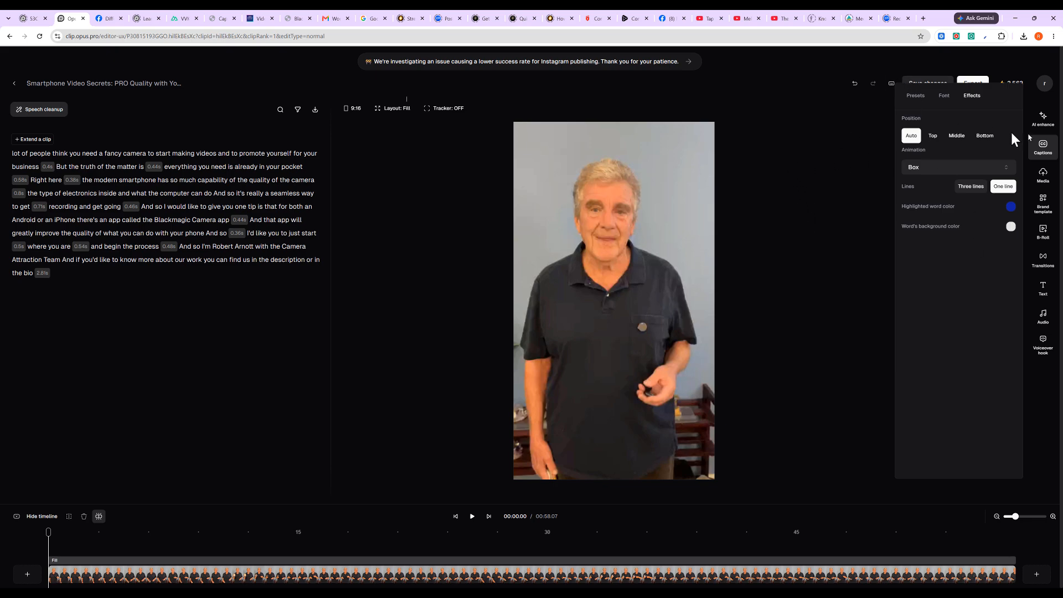
click(1043, 147)
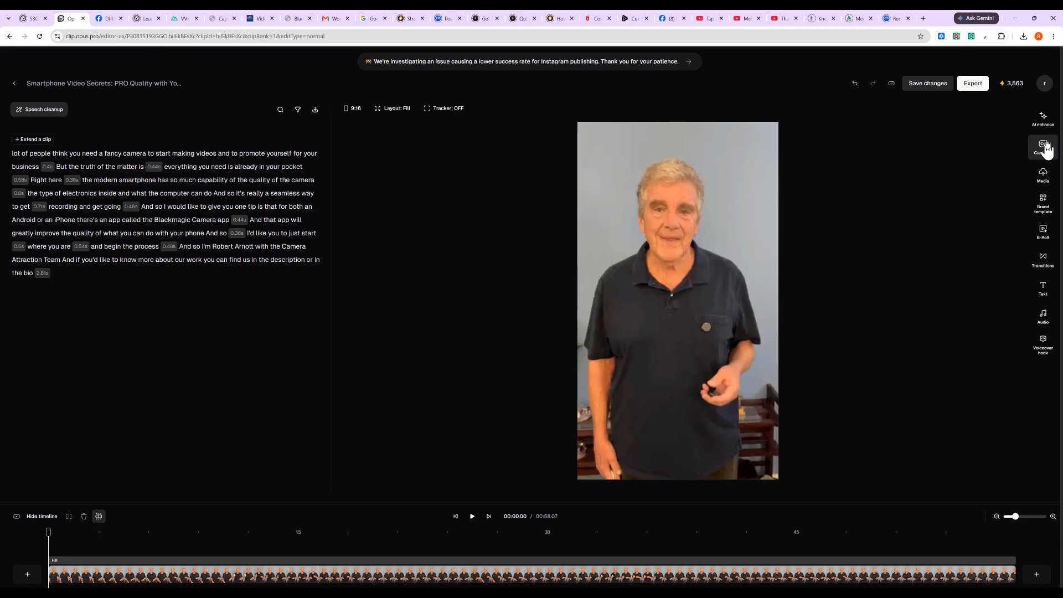
Try adding the ChatGPT image to the timeline at about 00:41, and undo the insertion
click(1043, 175)
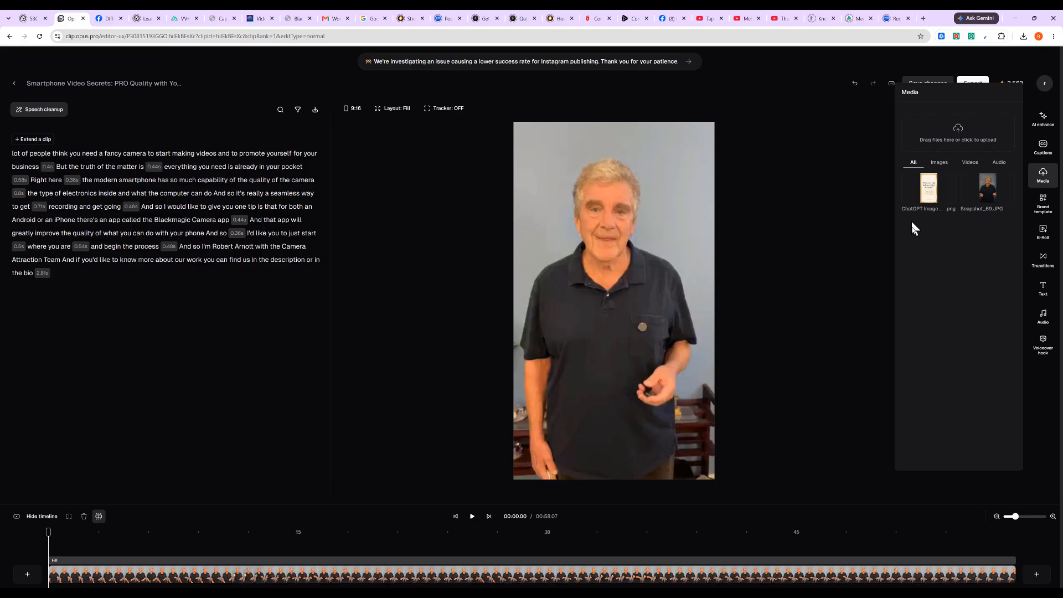
click(930, 191)
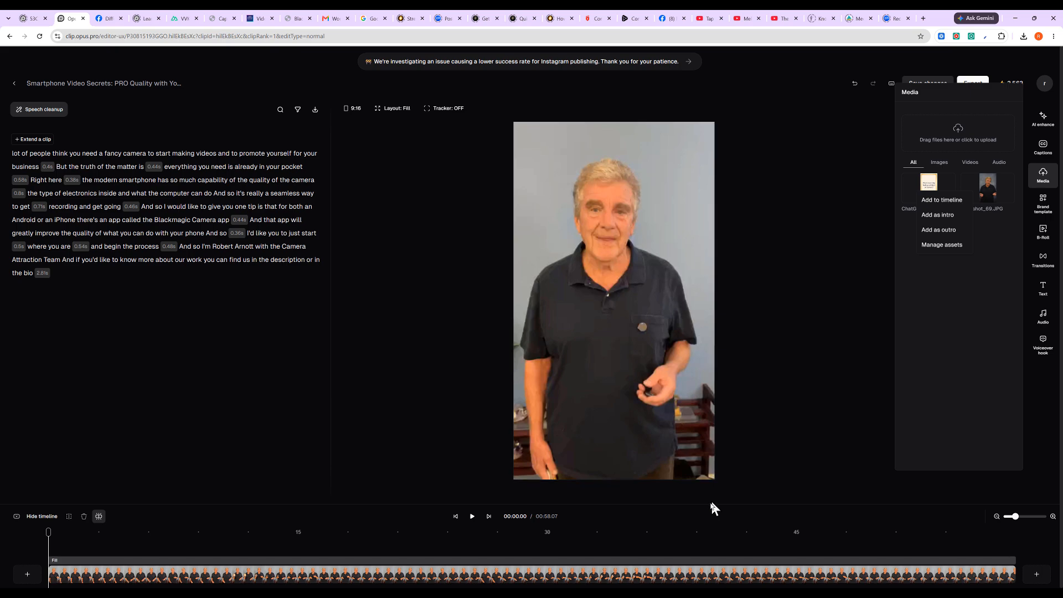
click(662, 525)
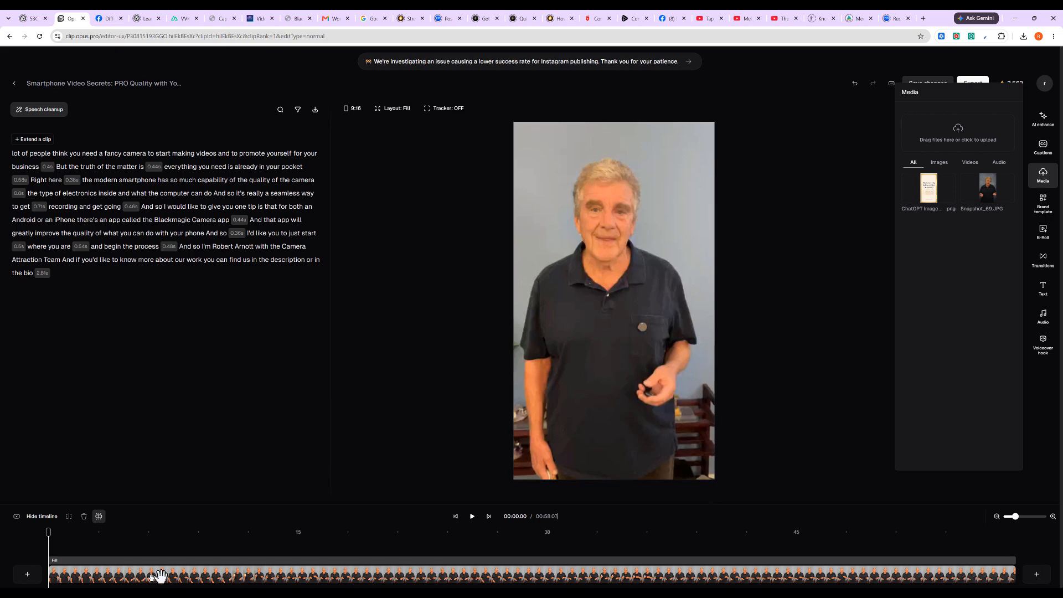
click(128, 532)
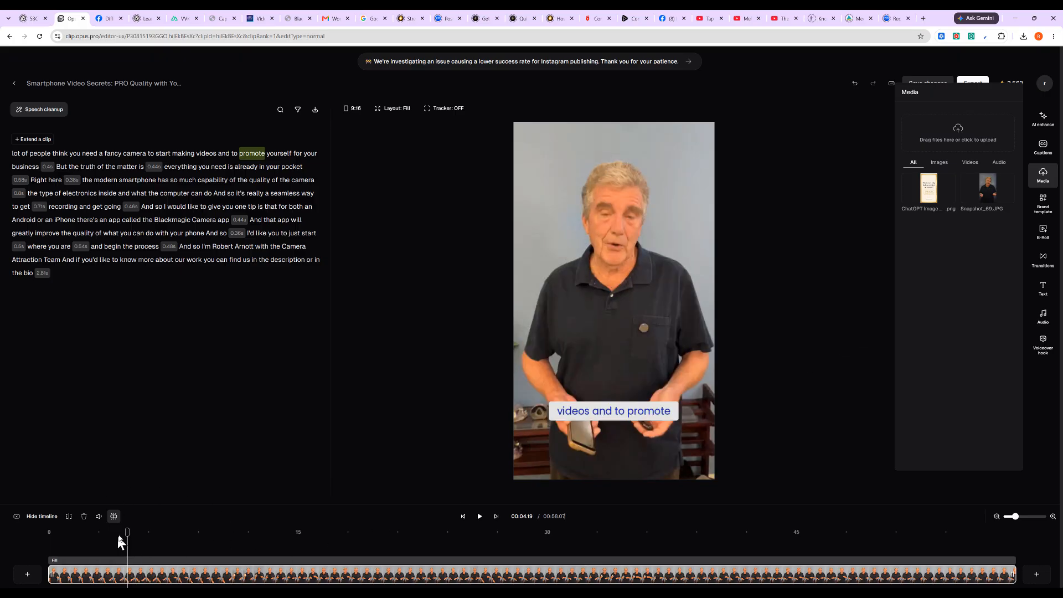
drag(126, 532, 744, 541)
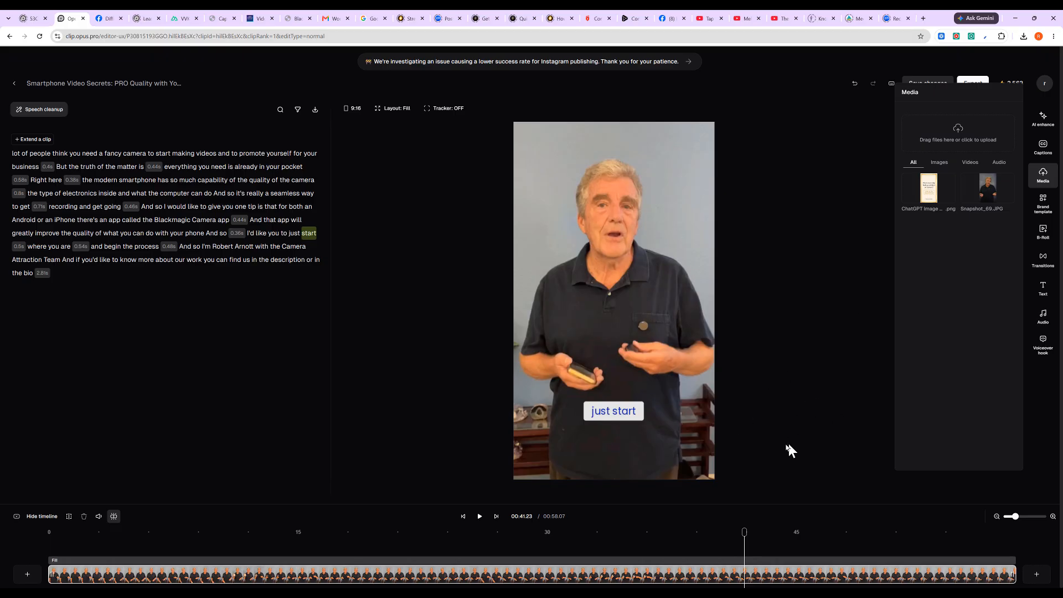
click(930, 187)
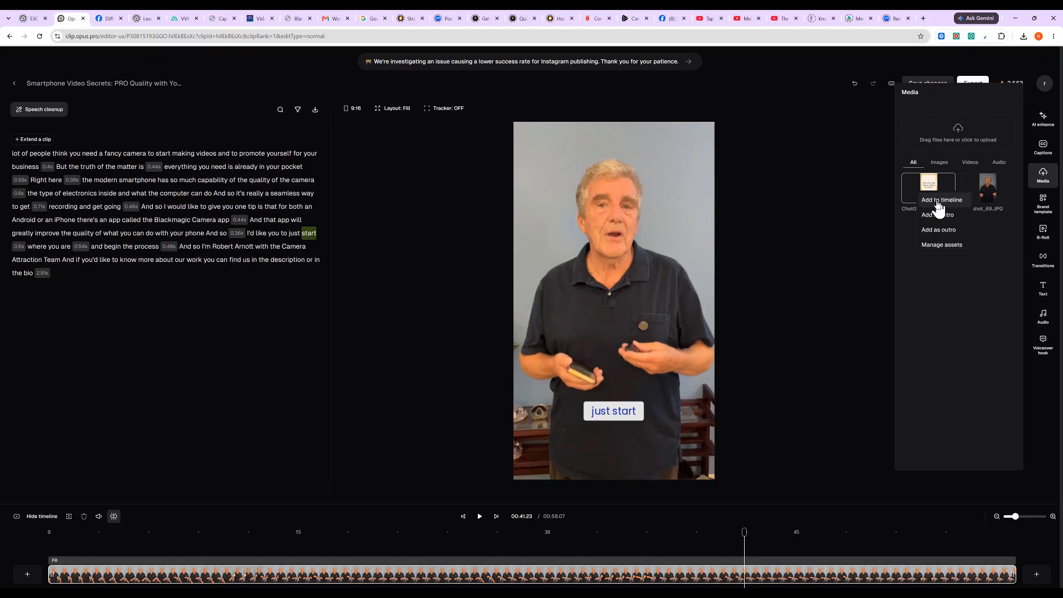
click(938, 202)
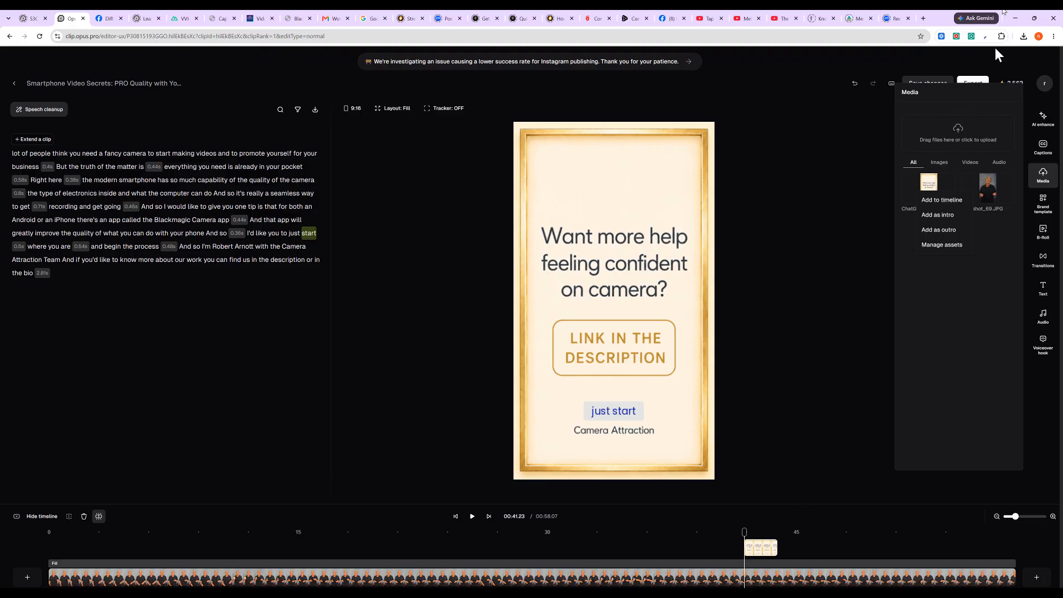
click(856, 85)
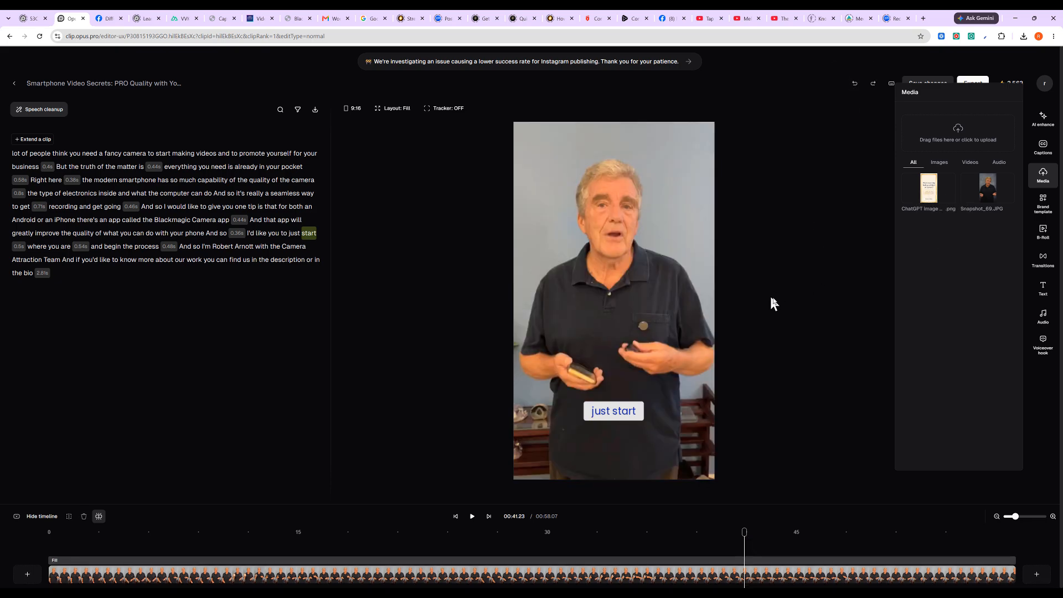
Add the ChatGPT image as the clip's outro and filter the media library to videos
right_click(929, 194)
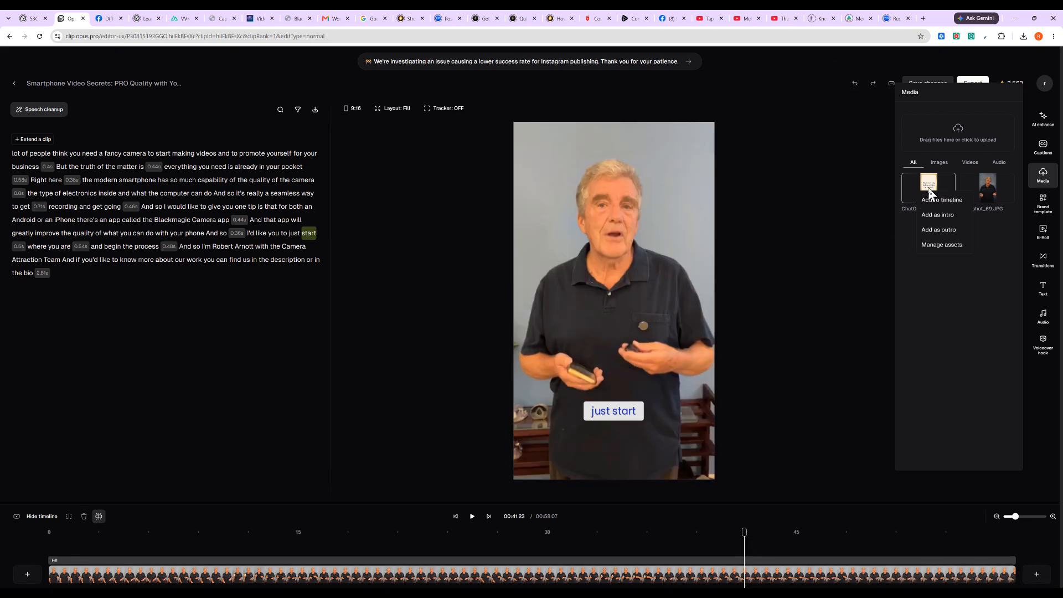
click(938, 230)
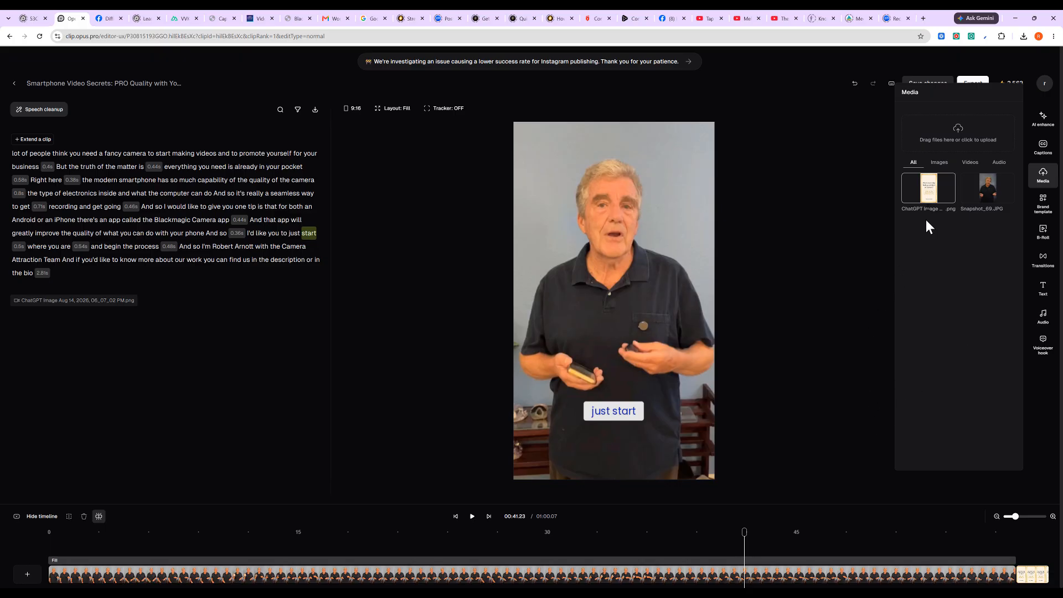
click(970, 166)
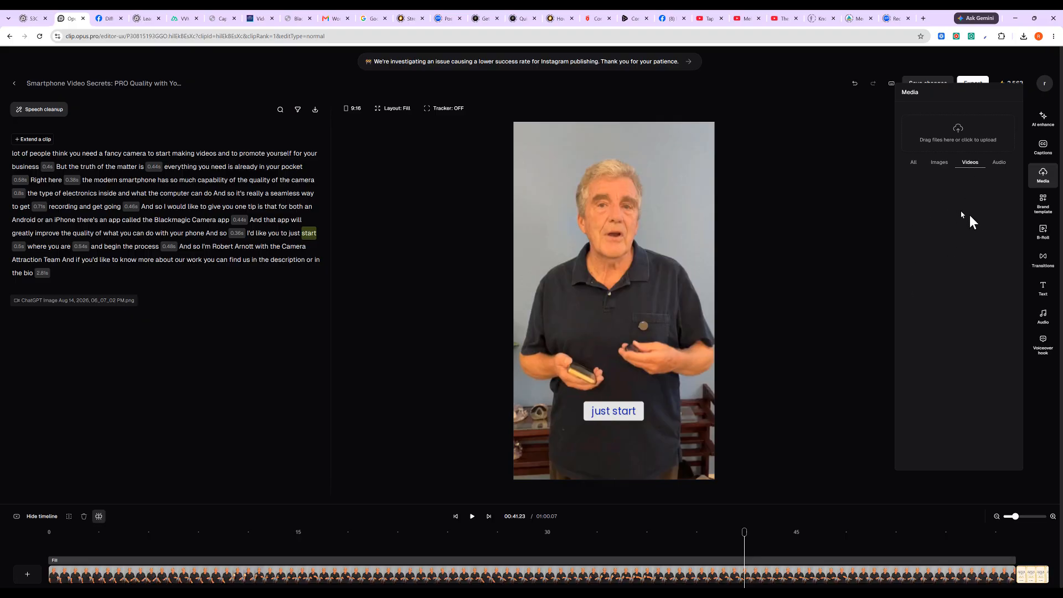
Apply the default brand template "best settings 8 11" to the clip, overwriting the current settings
click(1041, 174)
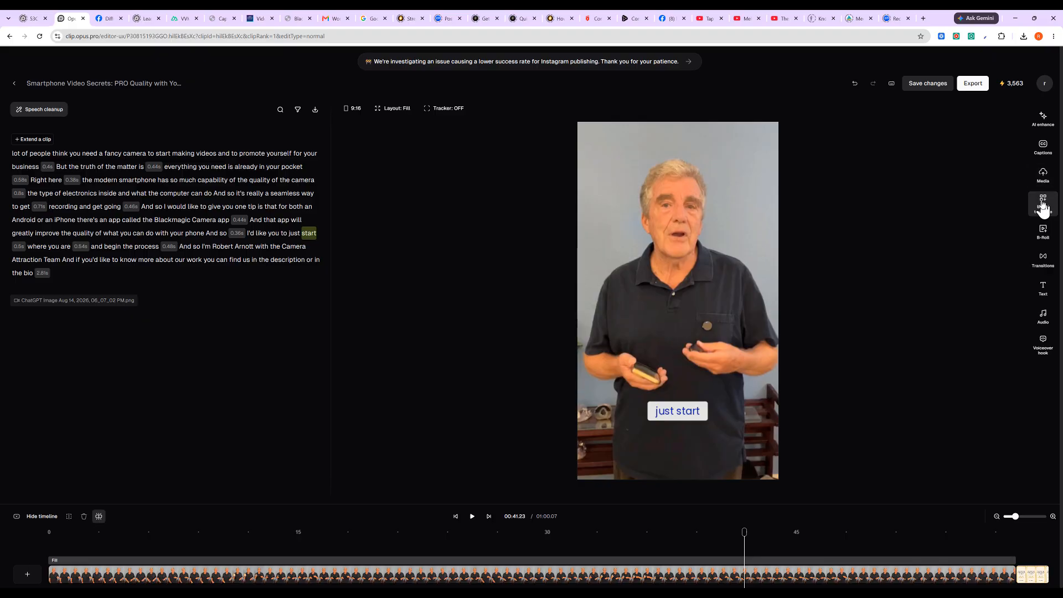
click(1043, 203)
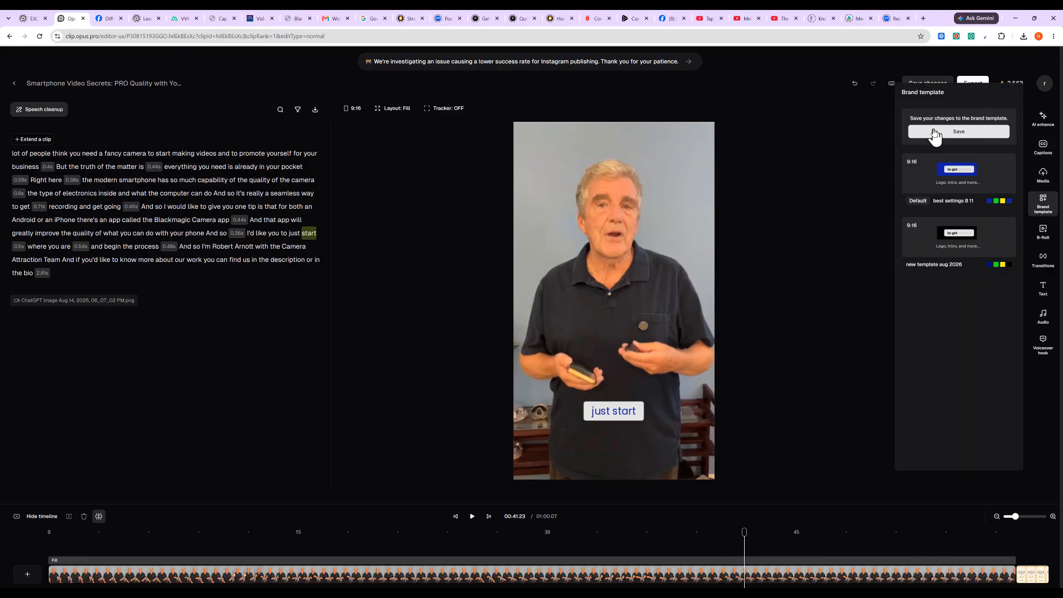
click(933, 182)
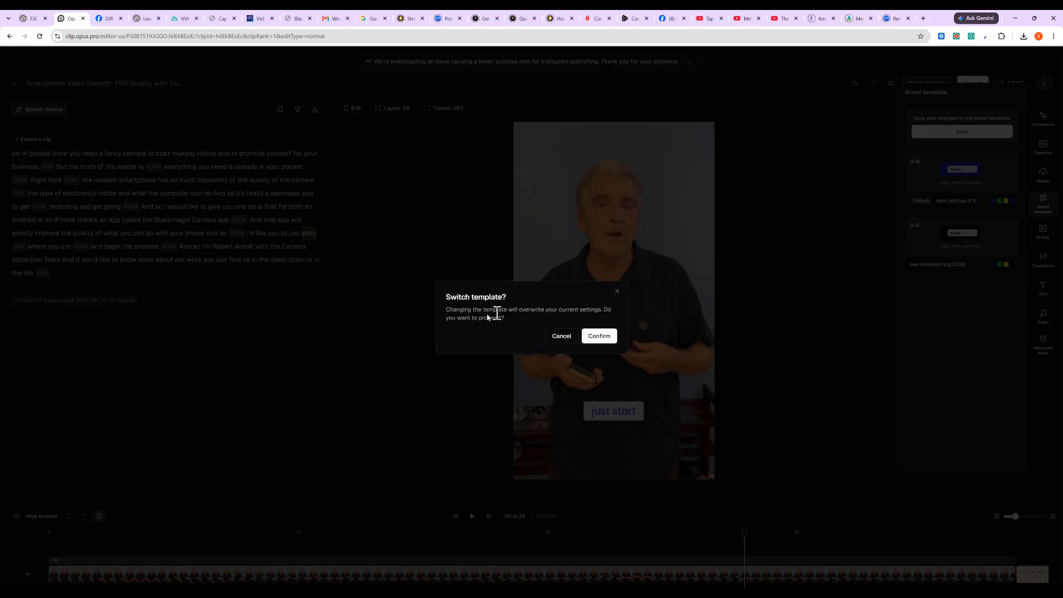
click(589, 339)
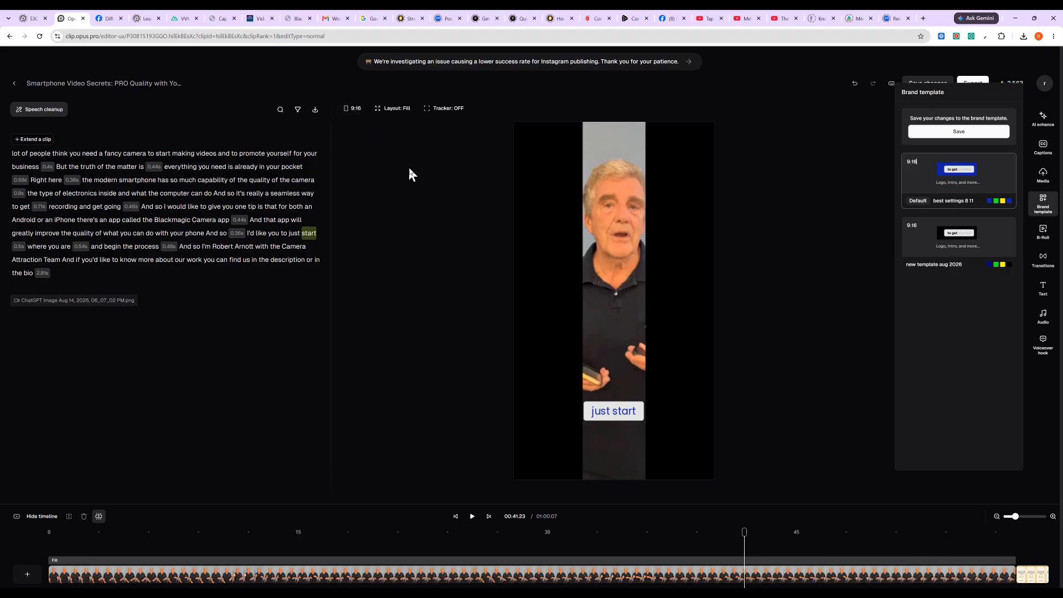
Set the video's crop to the Original aspect ratio so the full frame is used
click(614, 163)
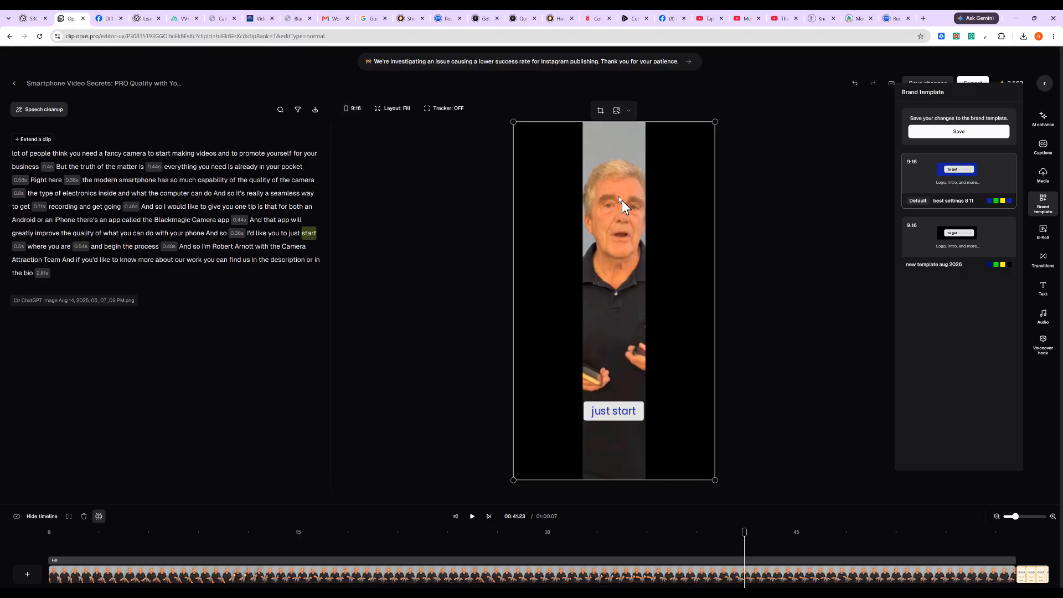
click(600, 111)
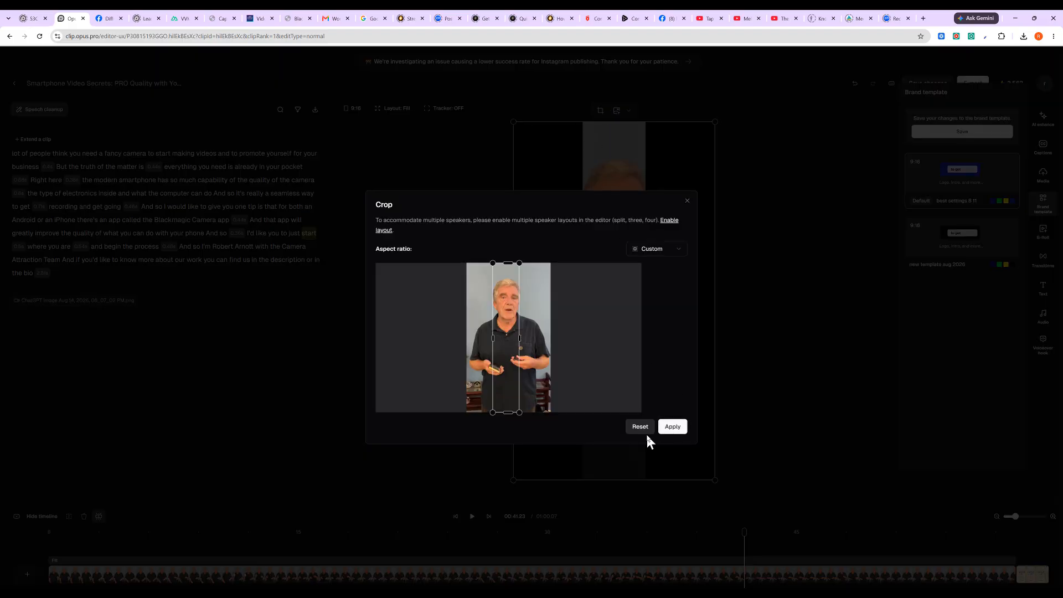
click(676, 252)
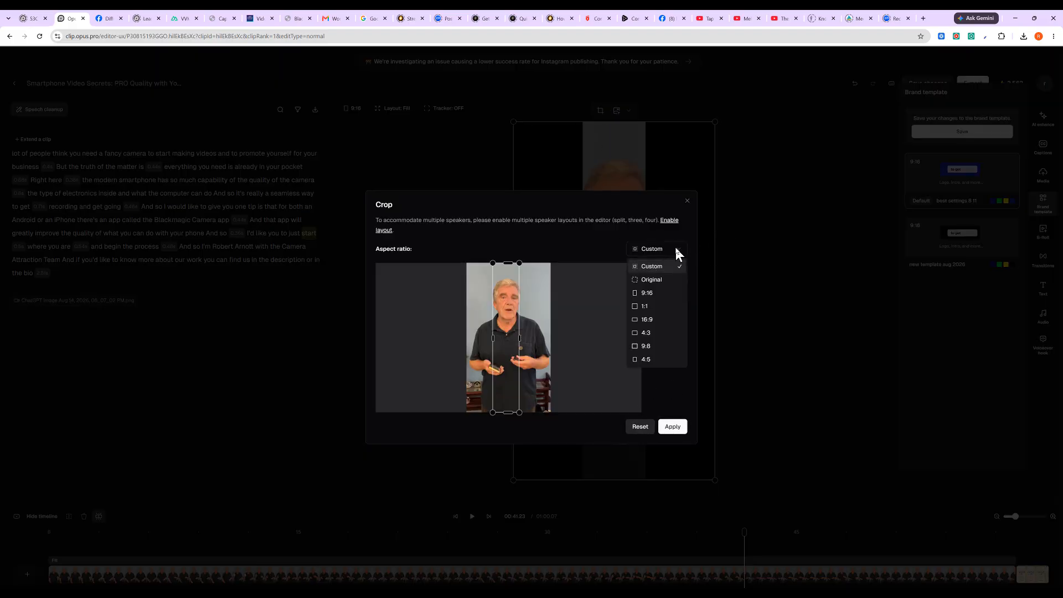
click(647, 280)
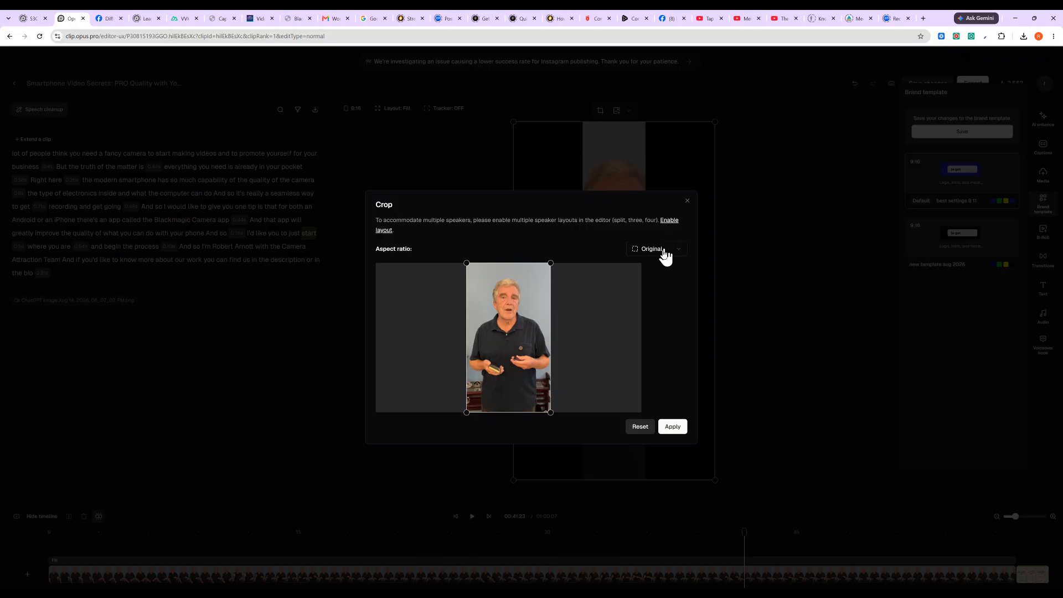
click(671, 428)
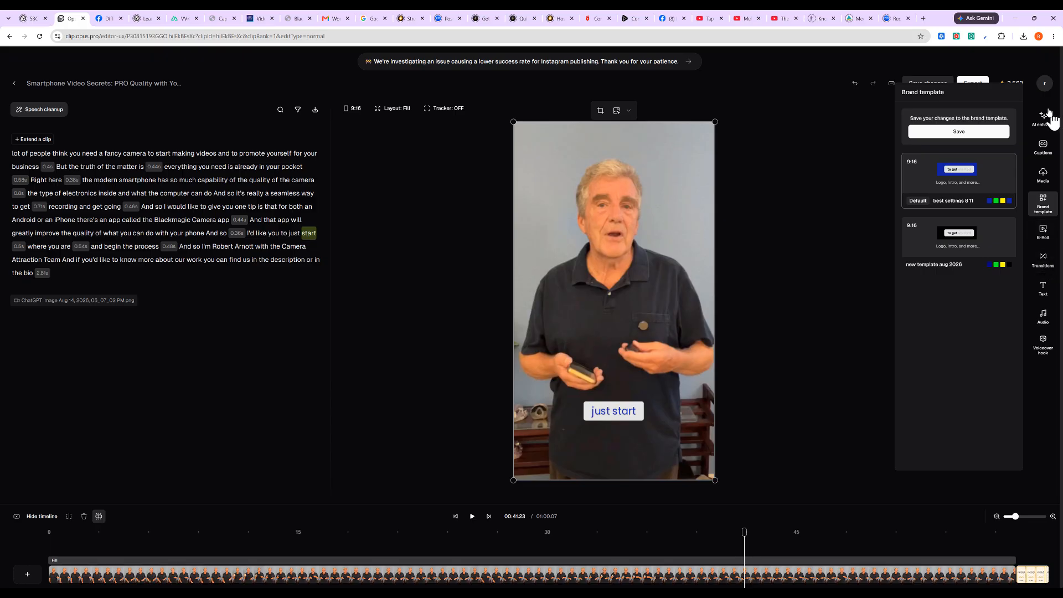
click(1043, 205)
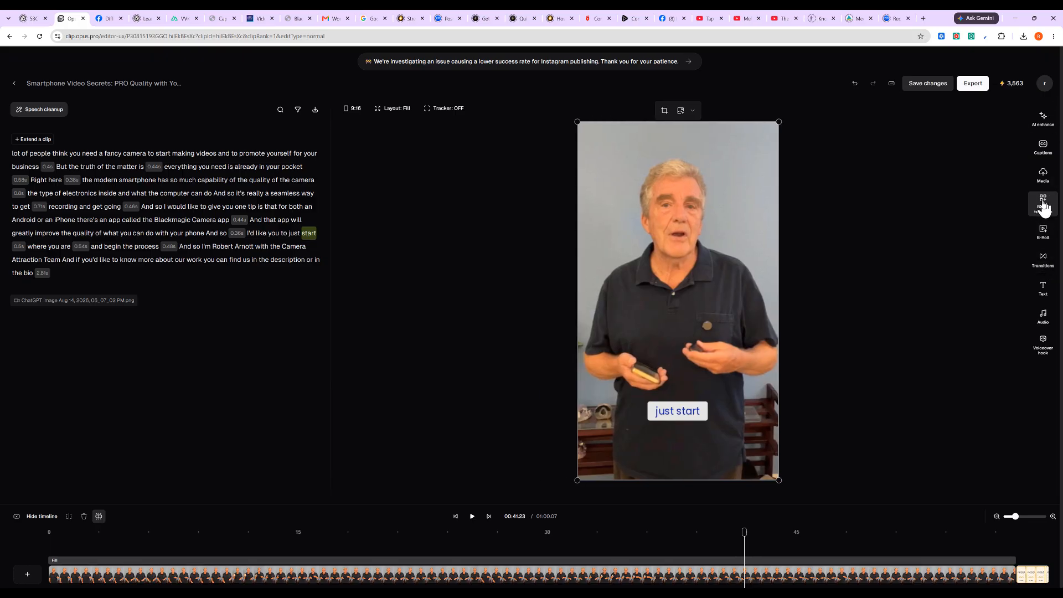
Add a heading text overlay at about 00:41 and place it above the caption in the frame
click(1044, 290)
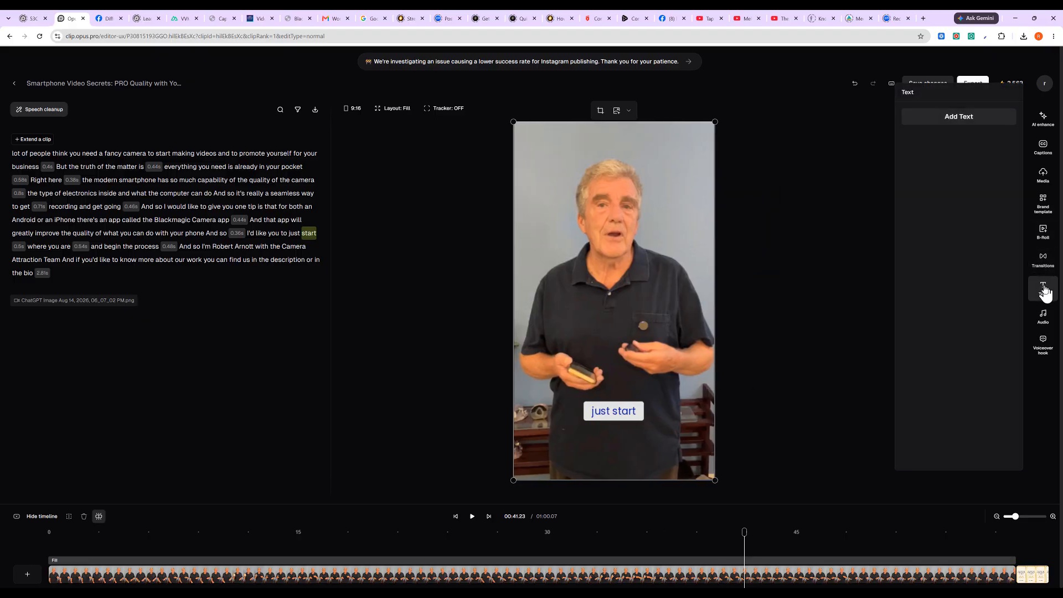
click(961, 116)
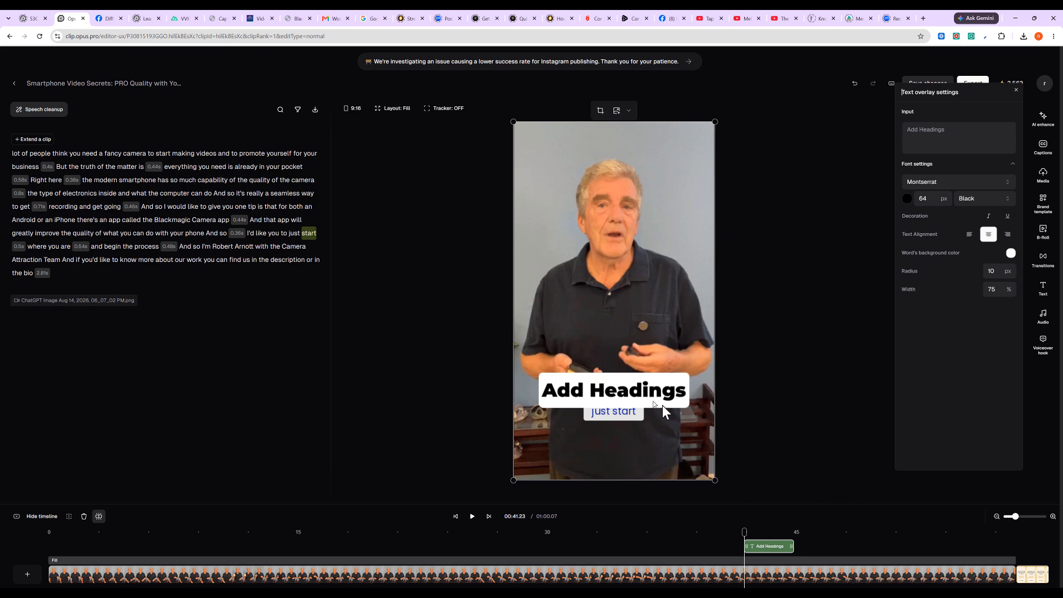
drag(646, 390, 649, 358)
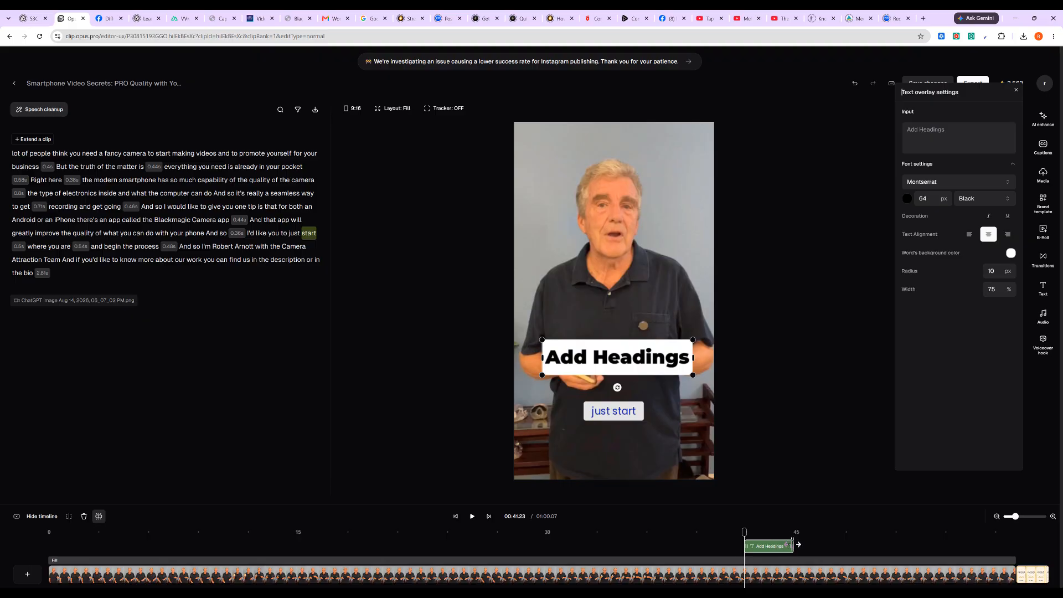
Shorten the heading overlay, move it to start at about 00:31, and preview the clip from about 00:28
drag(799, 544, 776, 546)
drag(750, 547, 571, 565)
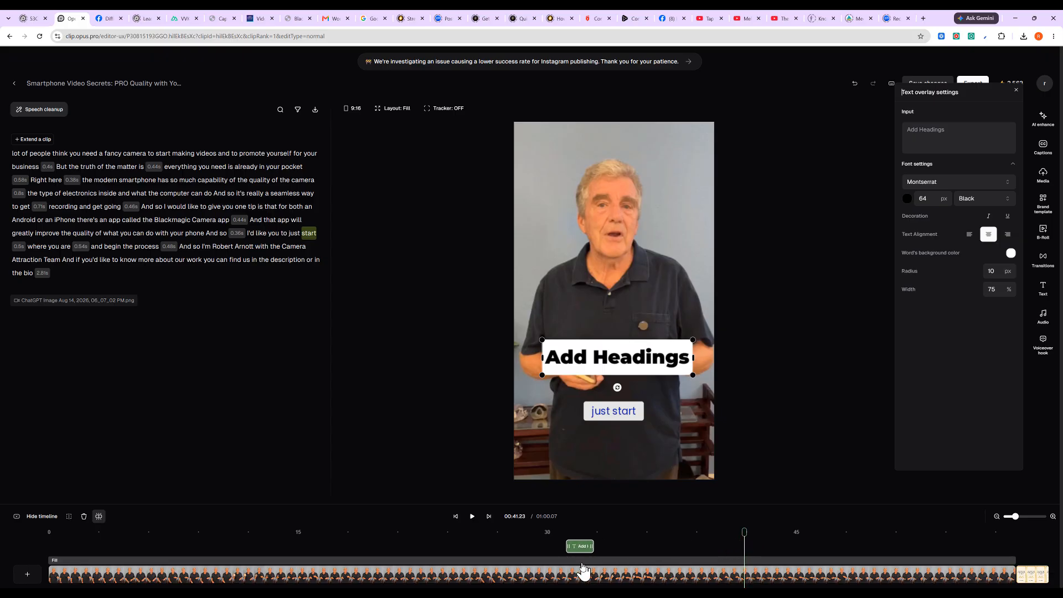
click(529, 535)
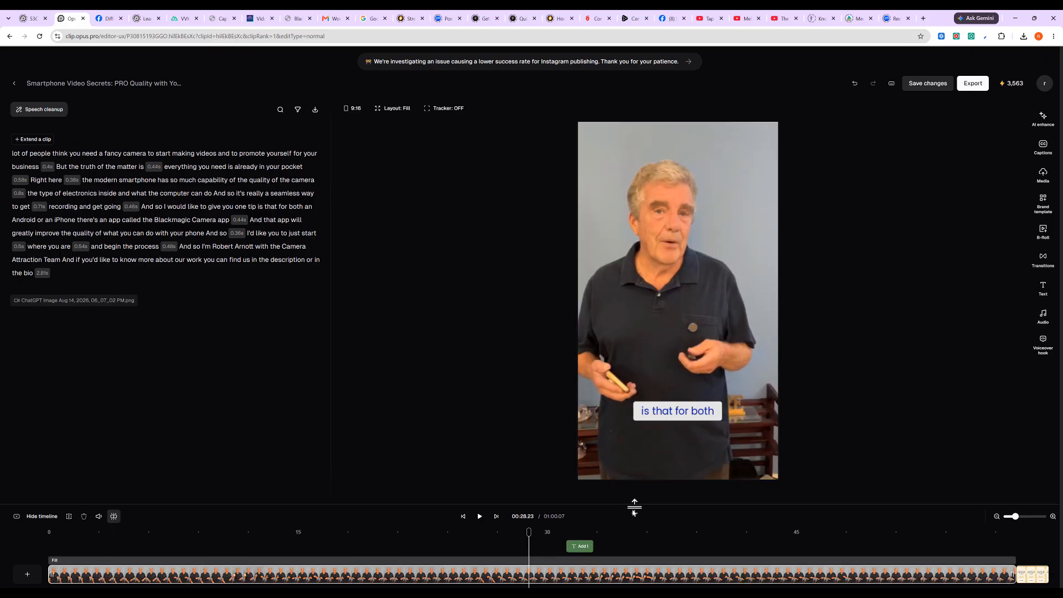
click(479, 517)
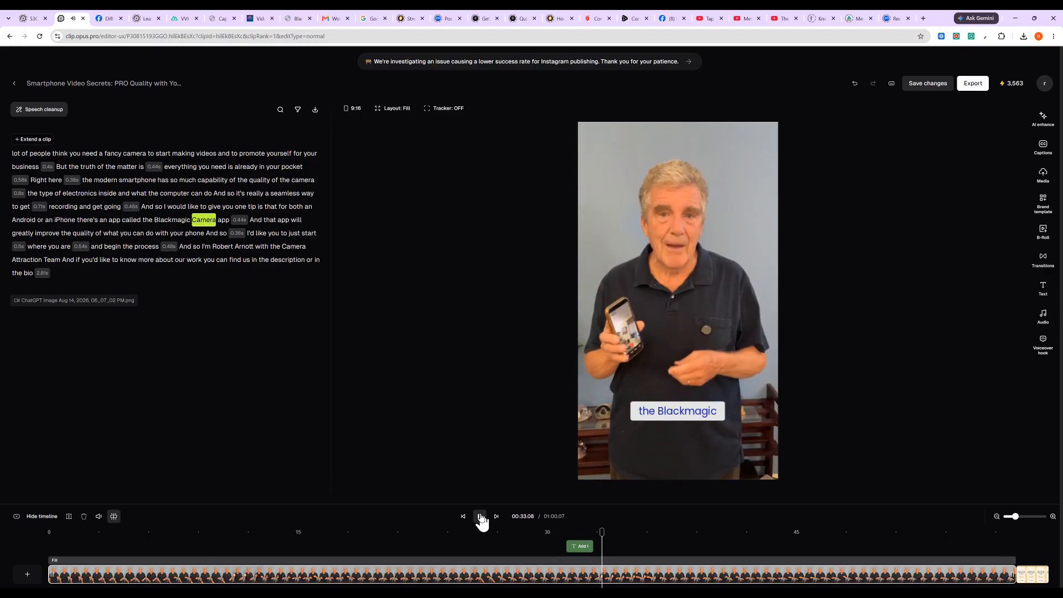
click(480, 516)
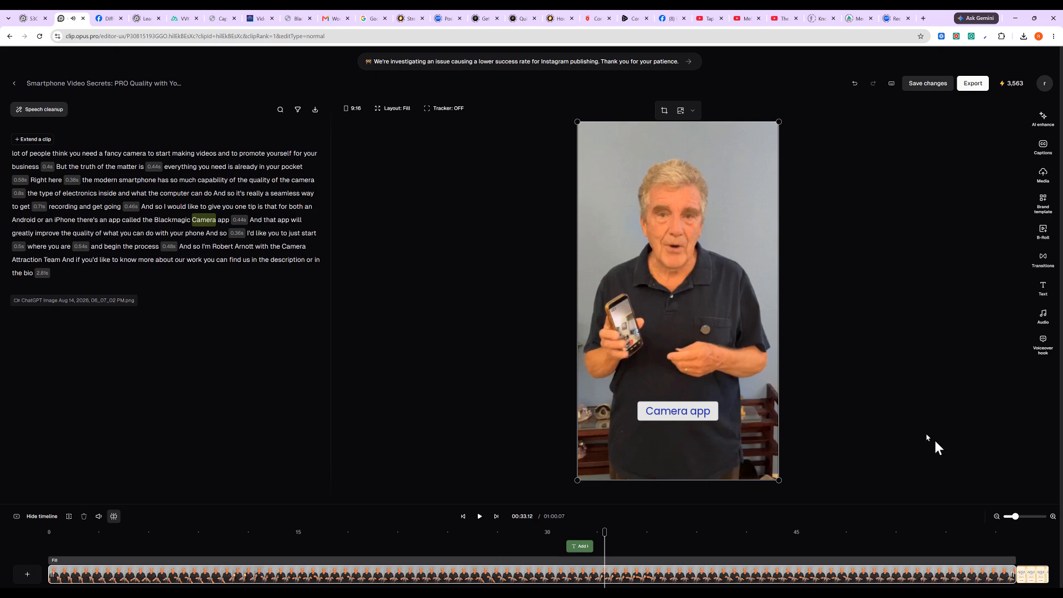
Look through the music library and the voiceover hook settings
click(1044, 316)
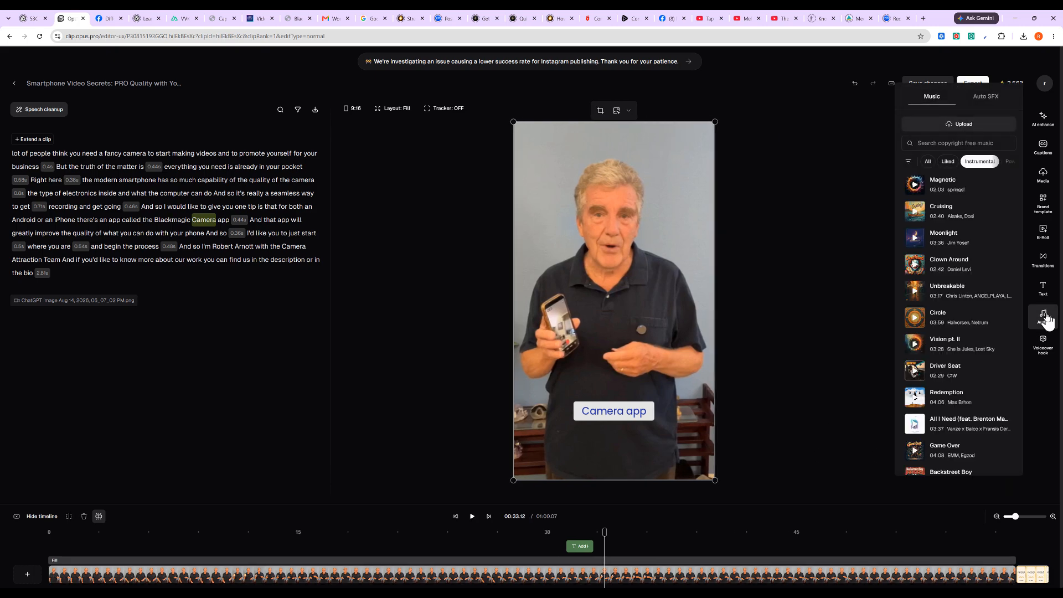
click(1043, 346)
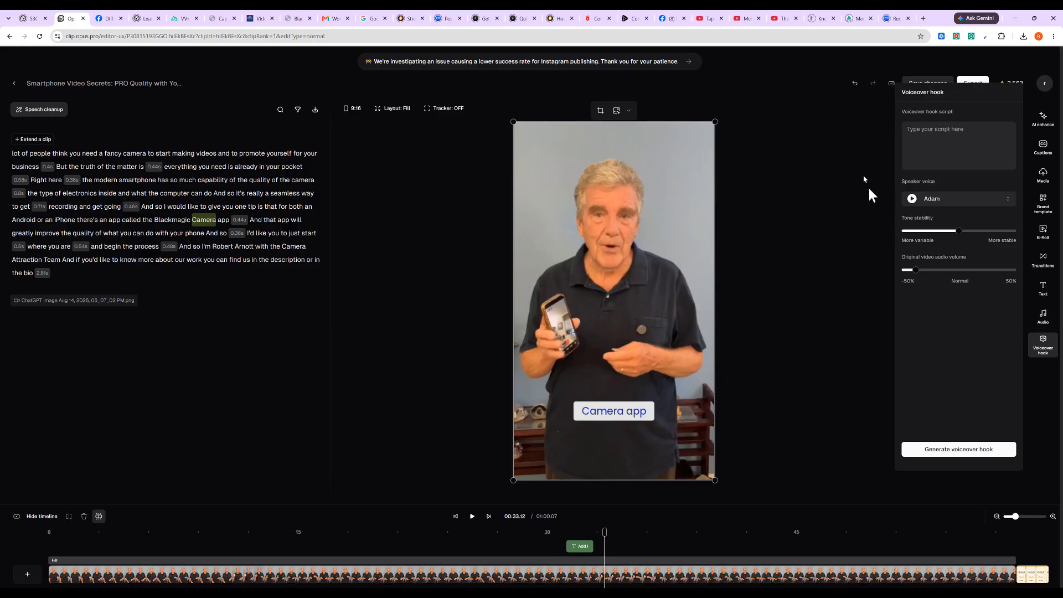
click(1042, 347)
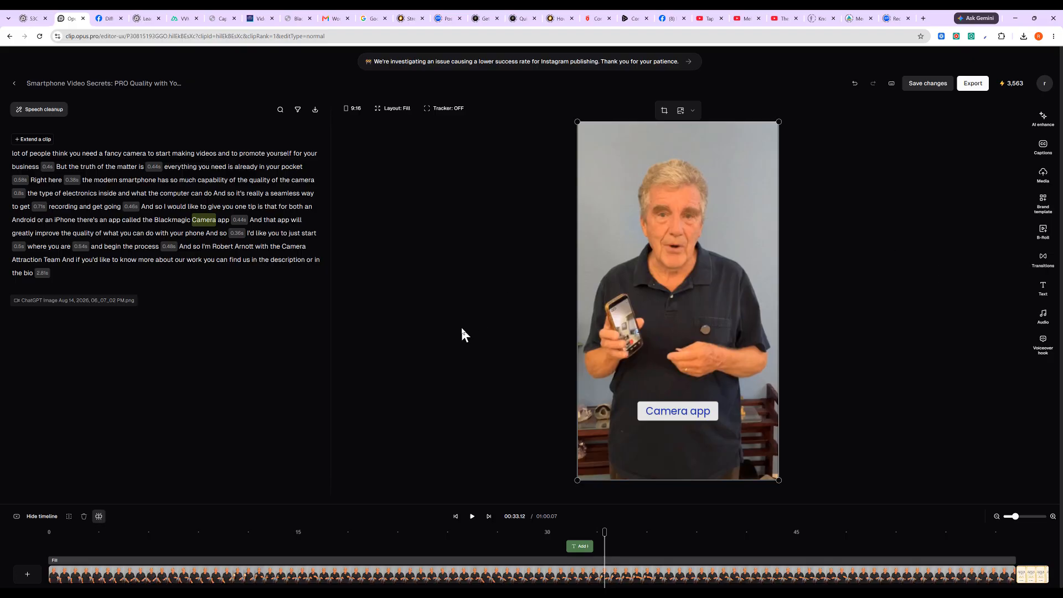
Delete the heading text overlay from the timeline
click(580, 546)
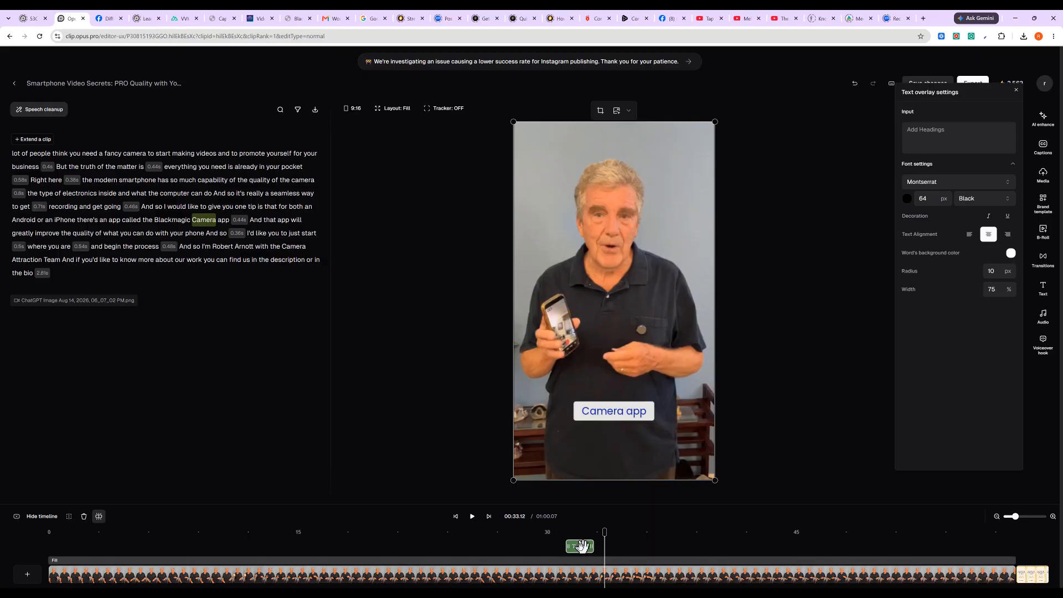
key(Delete)
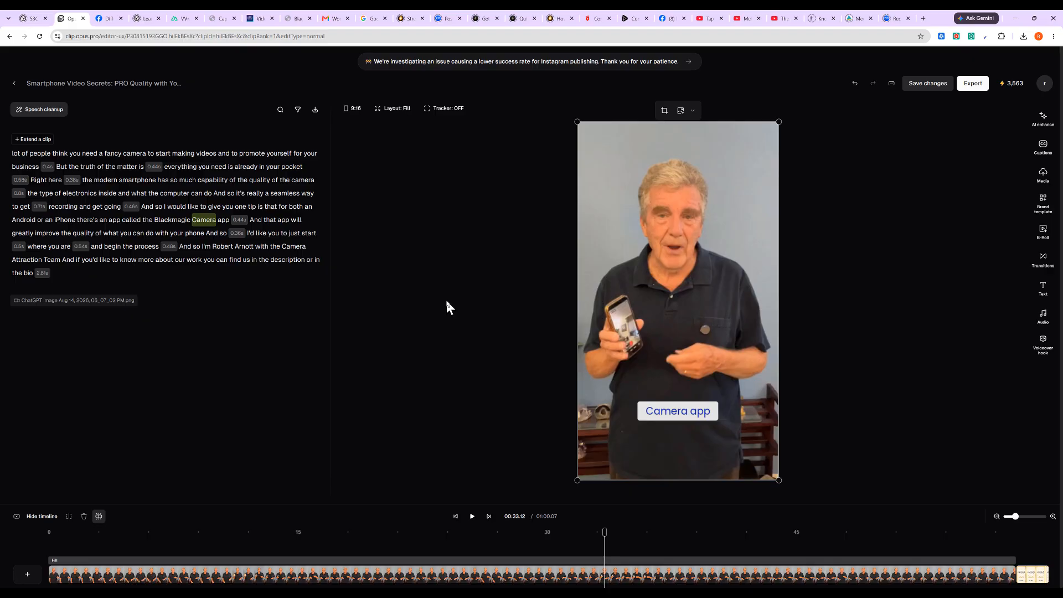
Review the keyboard shortcuts list and try zooming the timeline in and back out
click(892, 84)
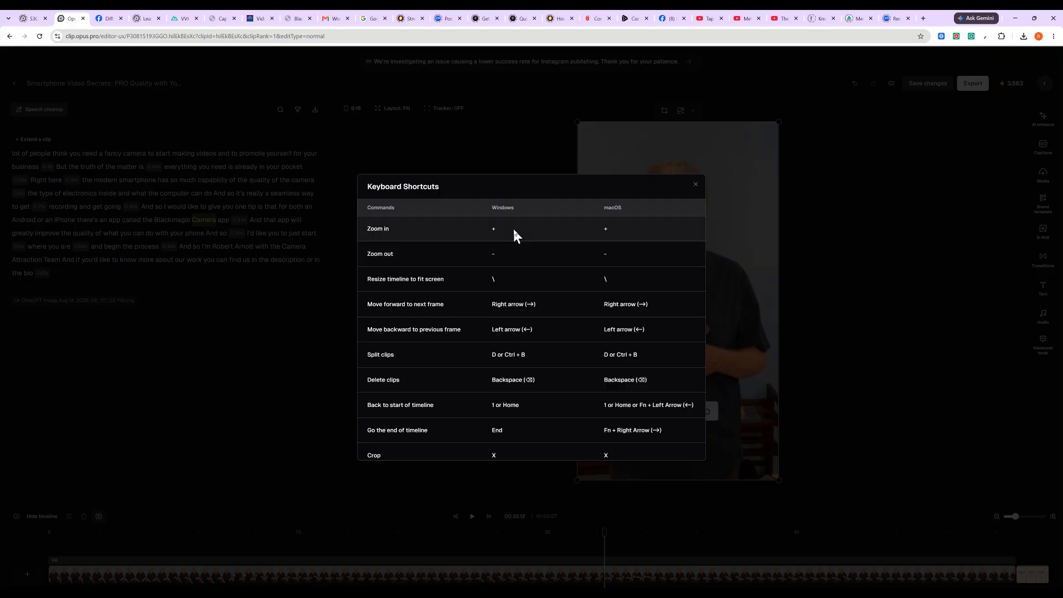
click(696, 184)
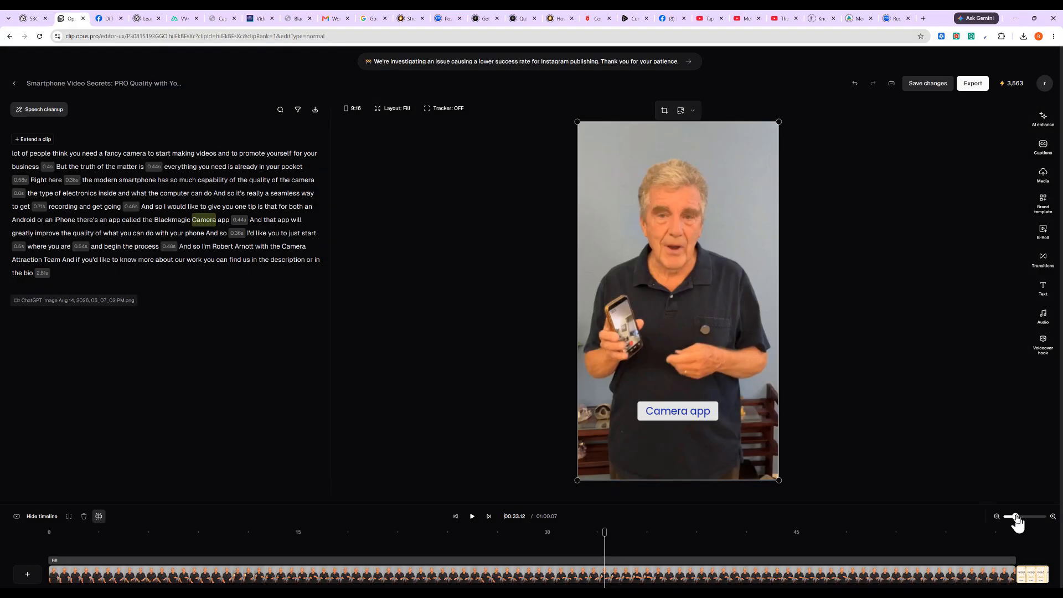
drag(1015, 516, 1023, 517)
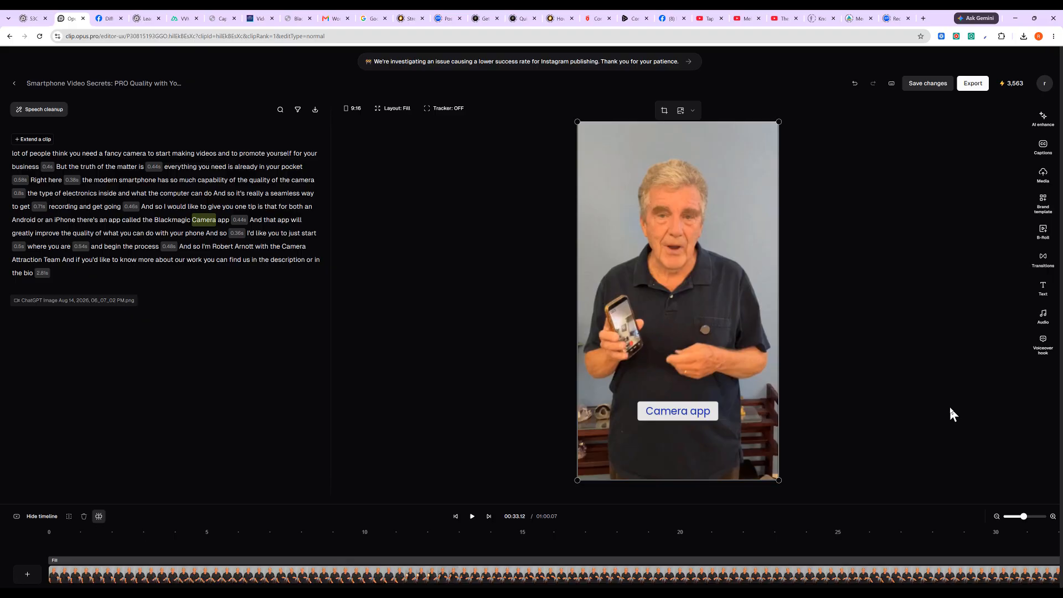
key(ctrl+minus)
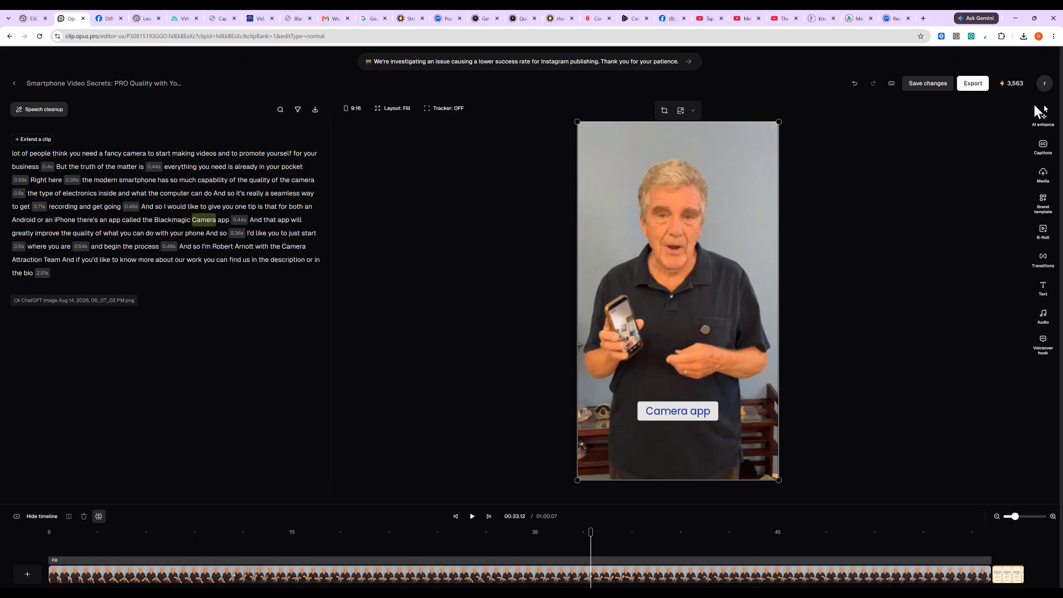
Review the AI enhancement options and the timeline tools available for the main video clip
click(1044, 118)
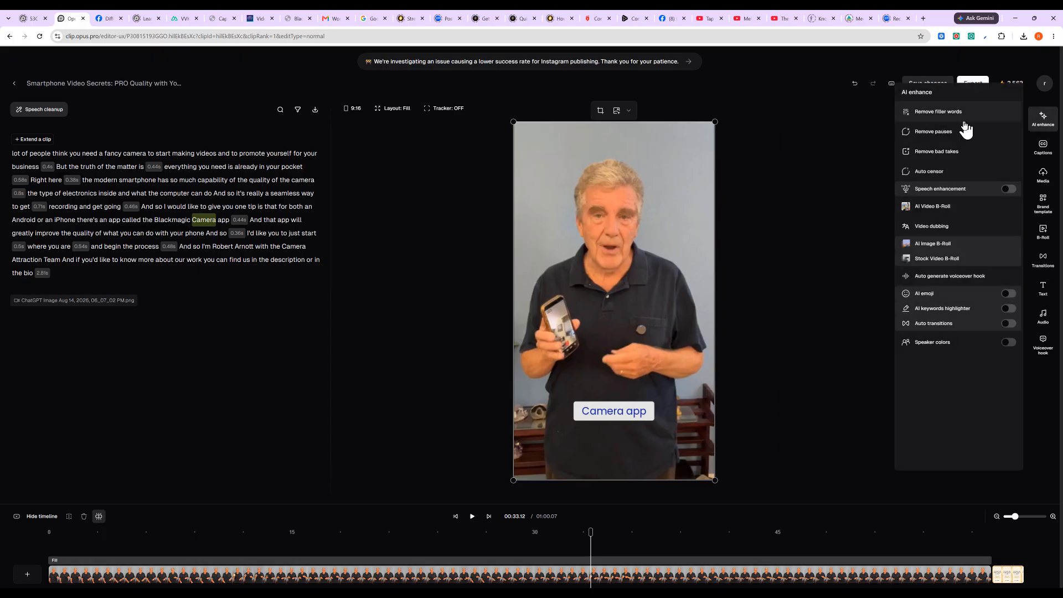
click(766, 474)
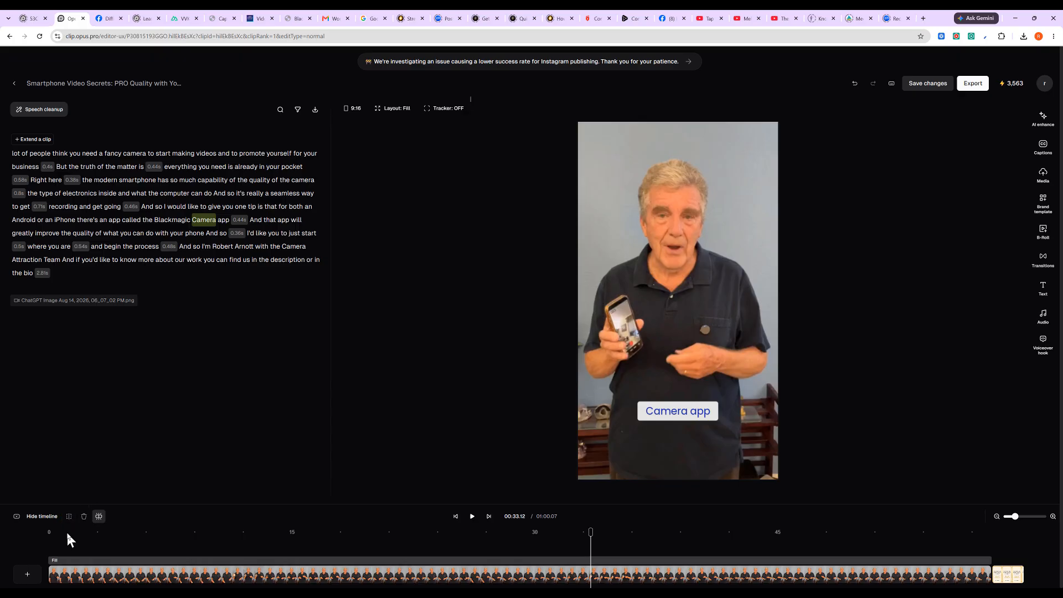
click(94, 575)
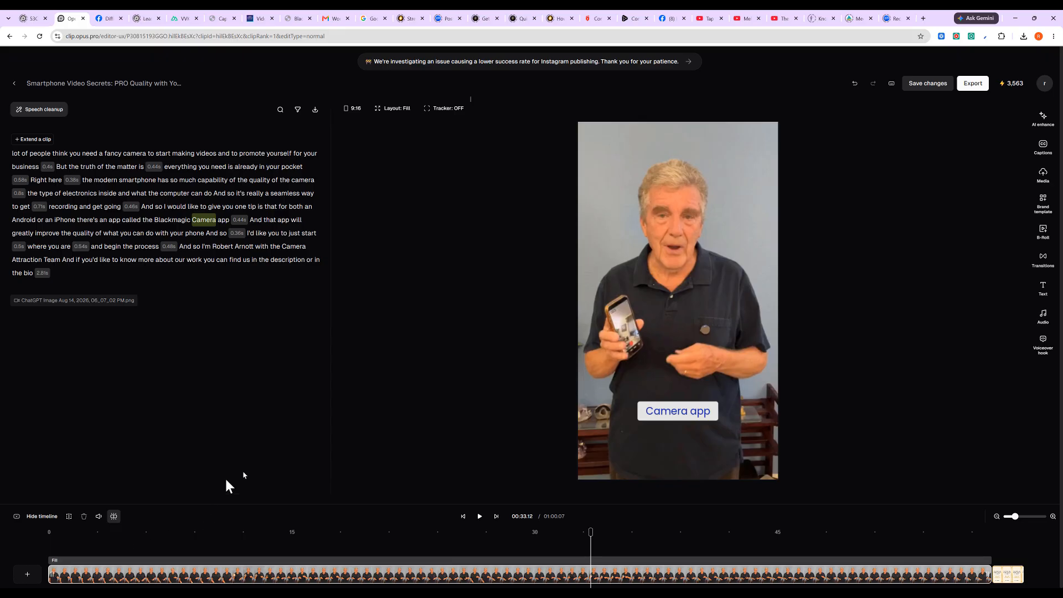
click(114, 517)
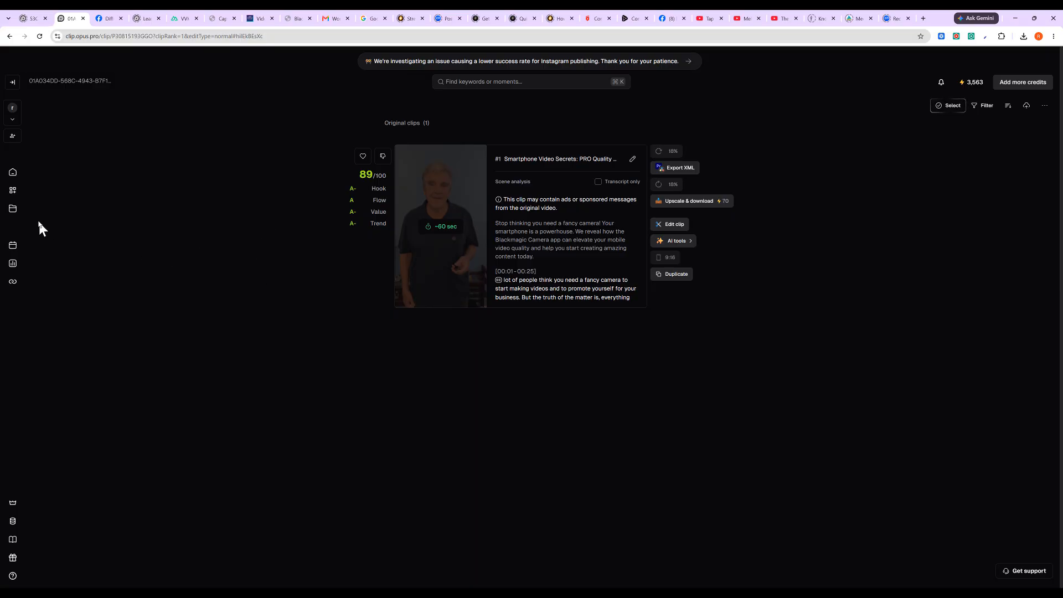
Review the connected social accounts and the platforms available for adding another account
click(12, 282)
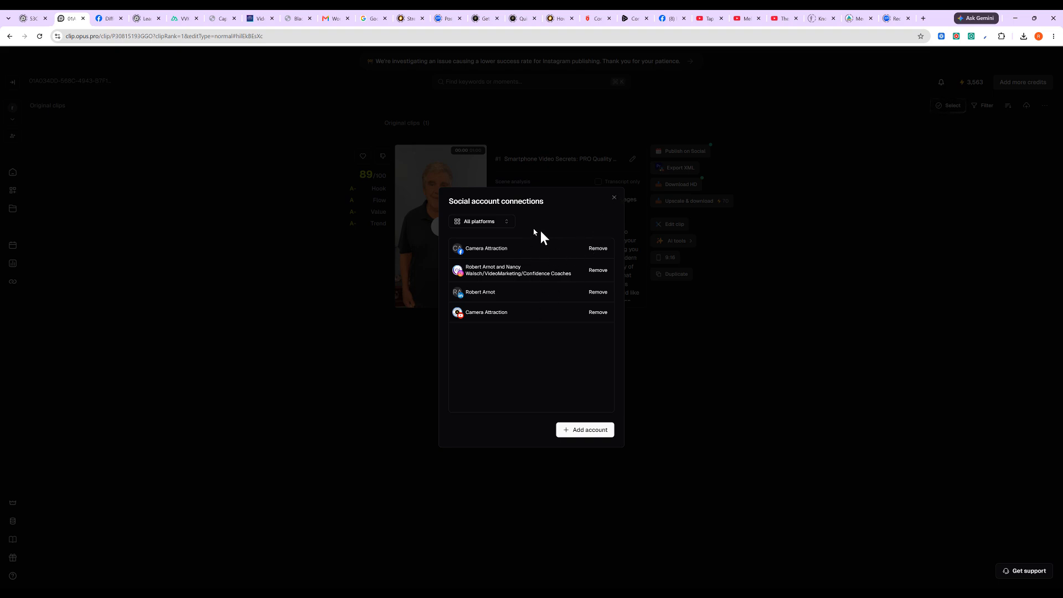
click(585, 430)
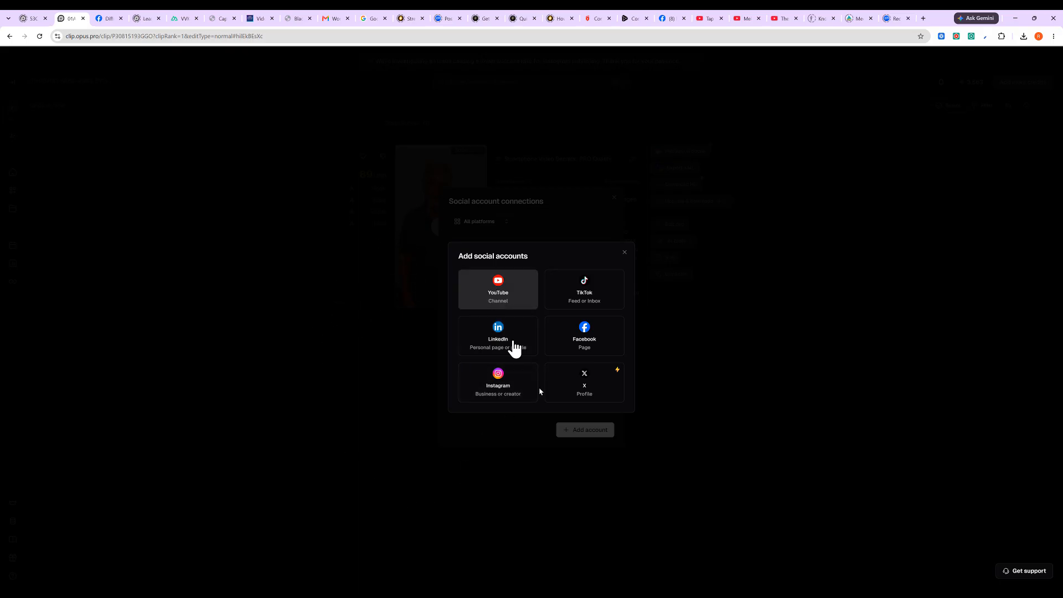
click(623, 252)
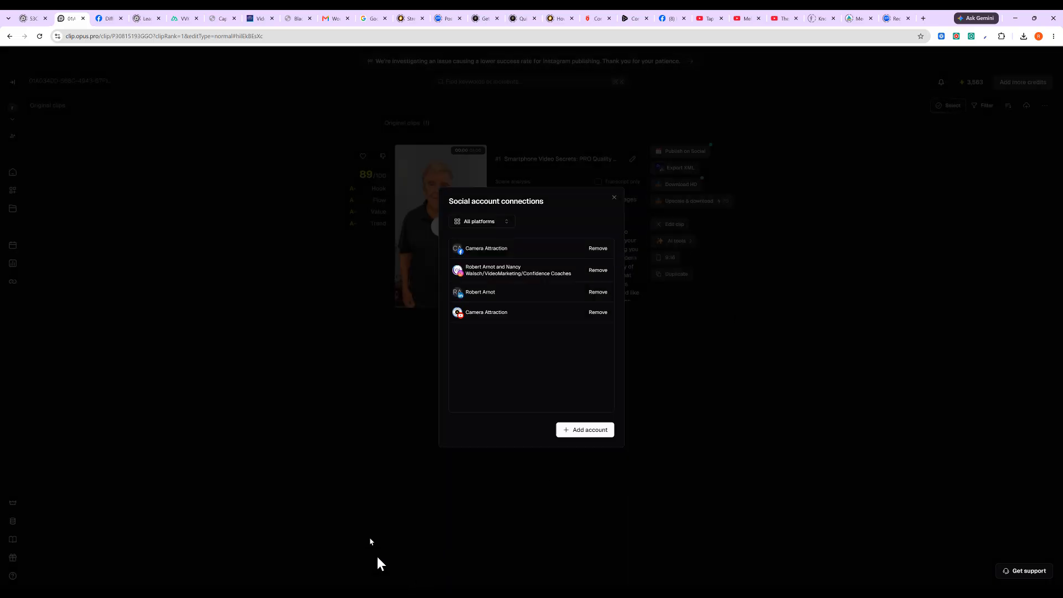
click(615, 200)
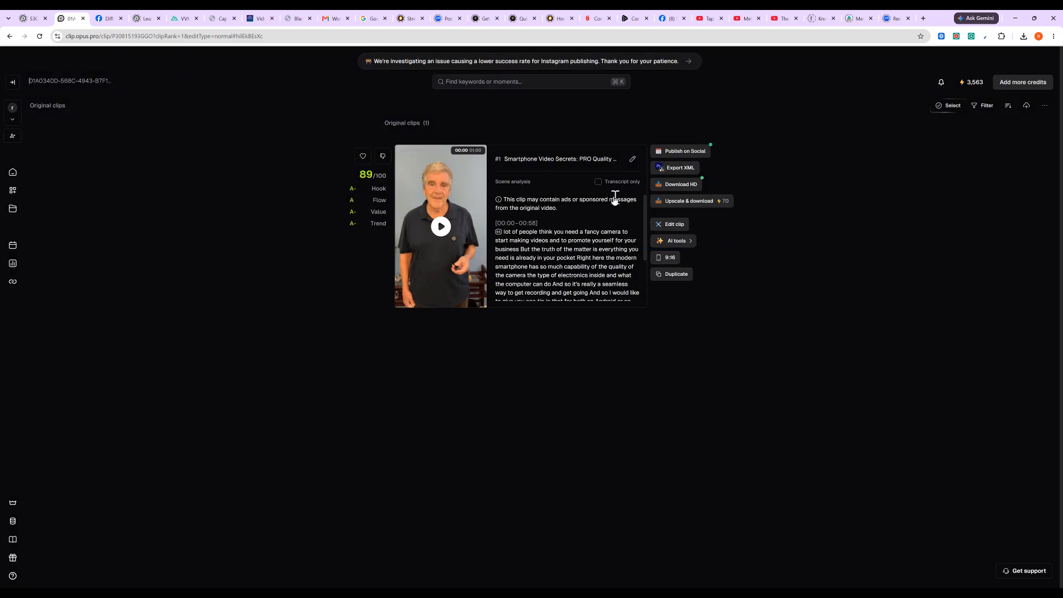
Open the clip's social publishing dialog and review the generated captions and hashtags for each selected account
click(685, 151)
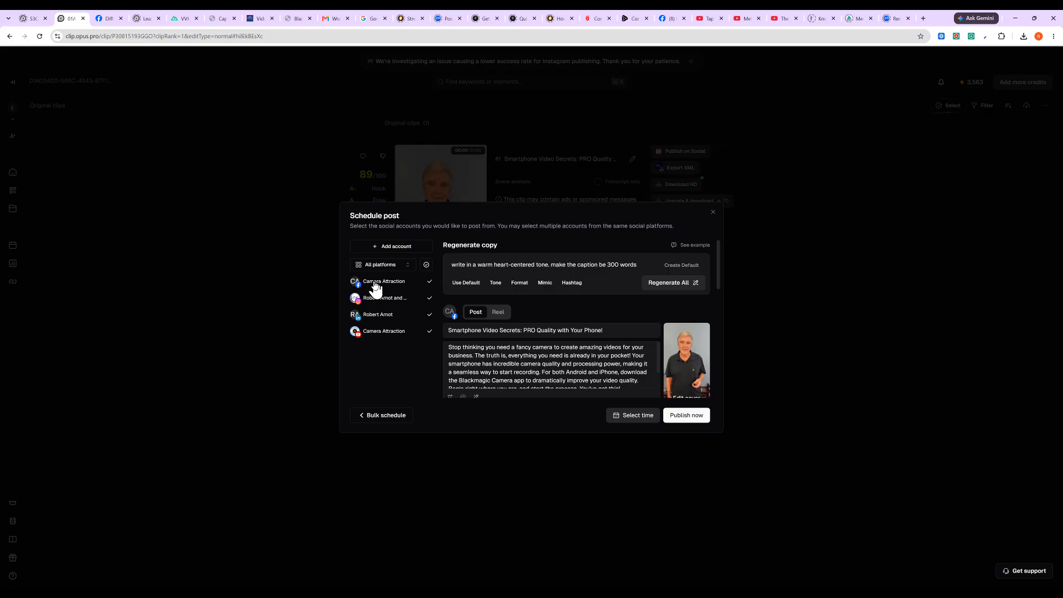
click(377, 316)
click(377, 317)
scroll(546, 362, down, 1)
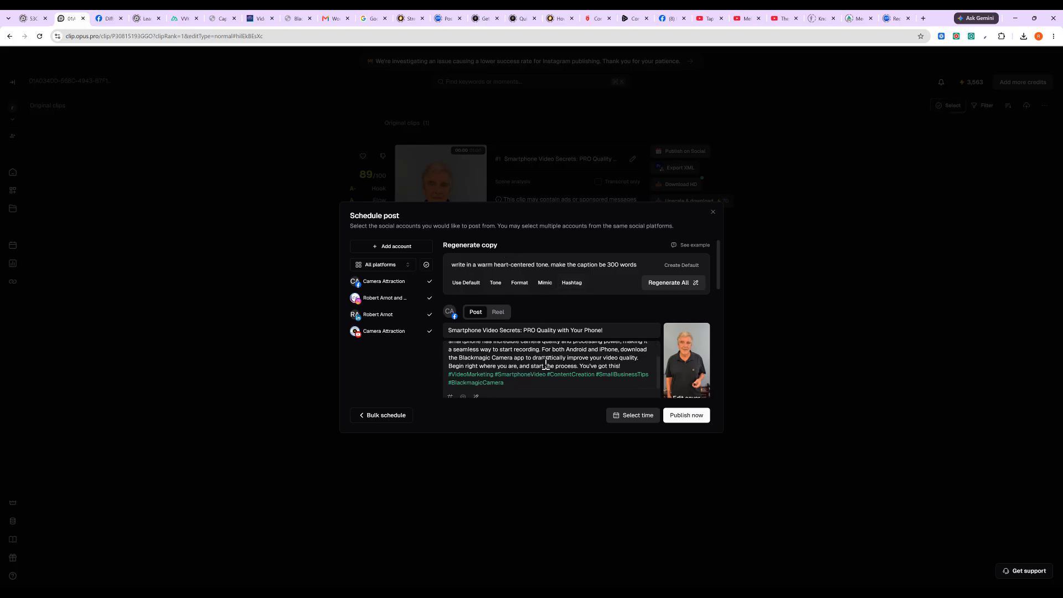
scroll(550, 380, down, 5)
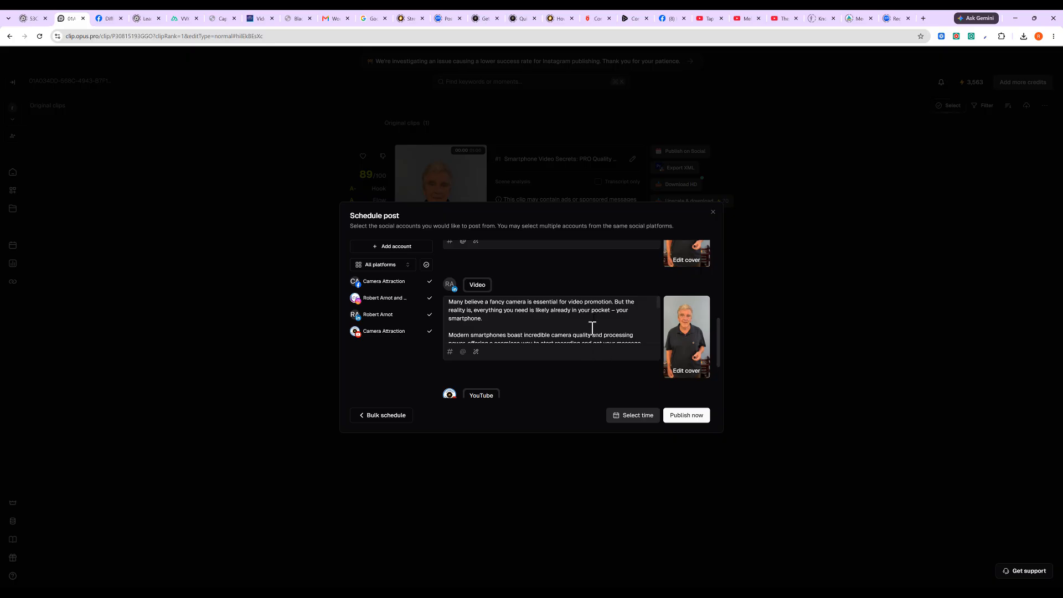
scroll(587, 332, down, 1)
scroll(584, 343, down, 1)
scroll(593, 344, up, 3)
scroll(591, 342, down, 3)
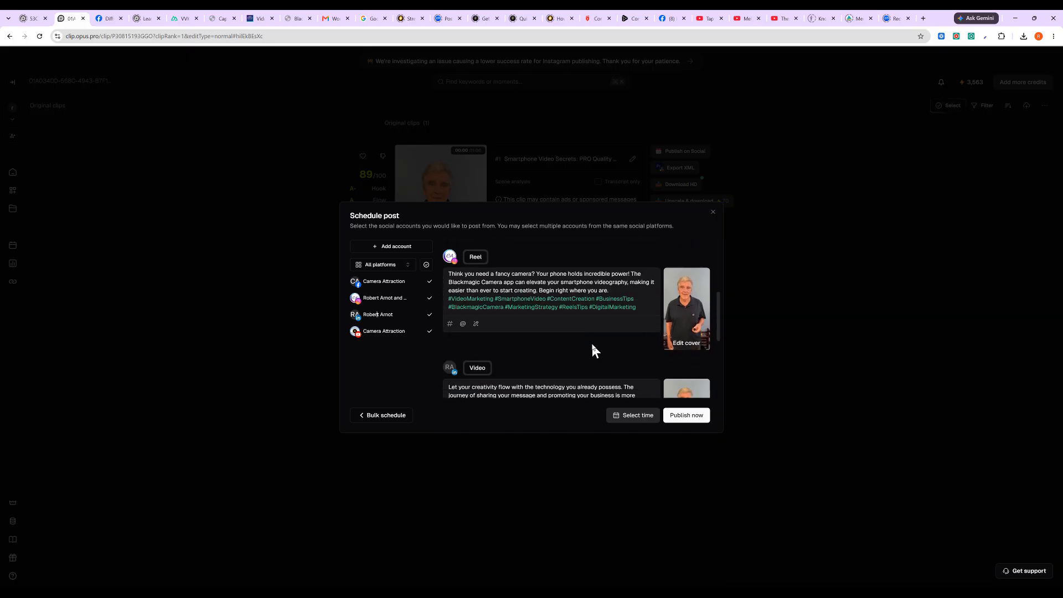
scroll(590, 344, up, 3)
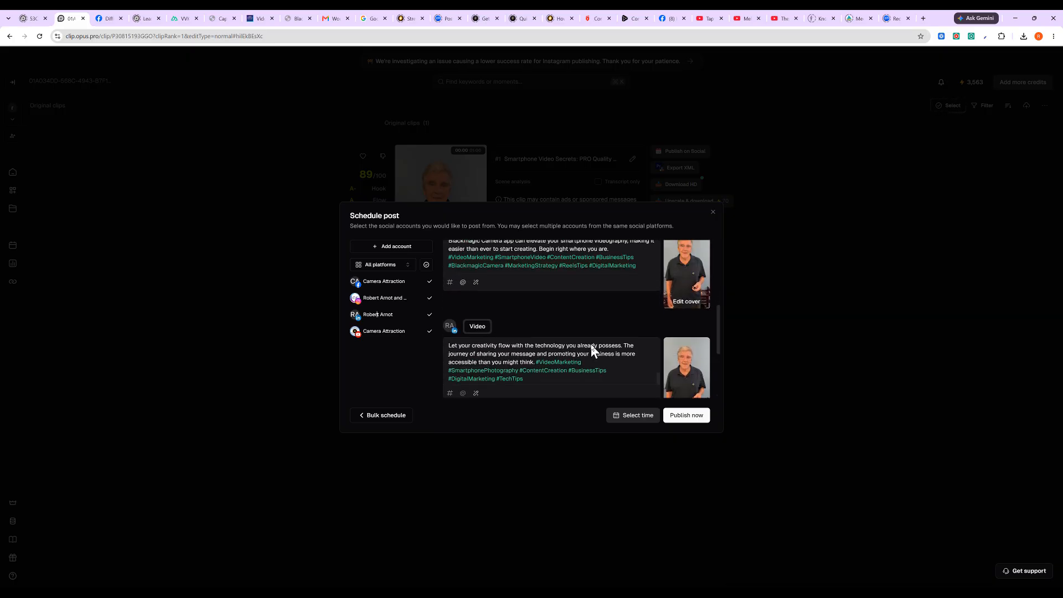
scroll(642, 364, up, 3)
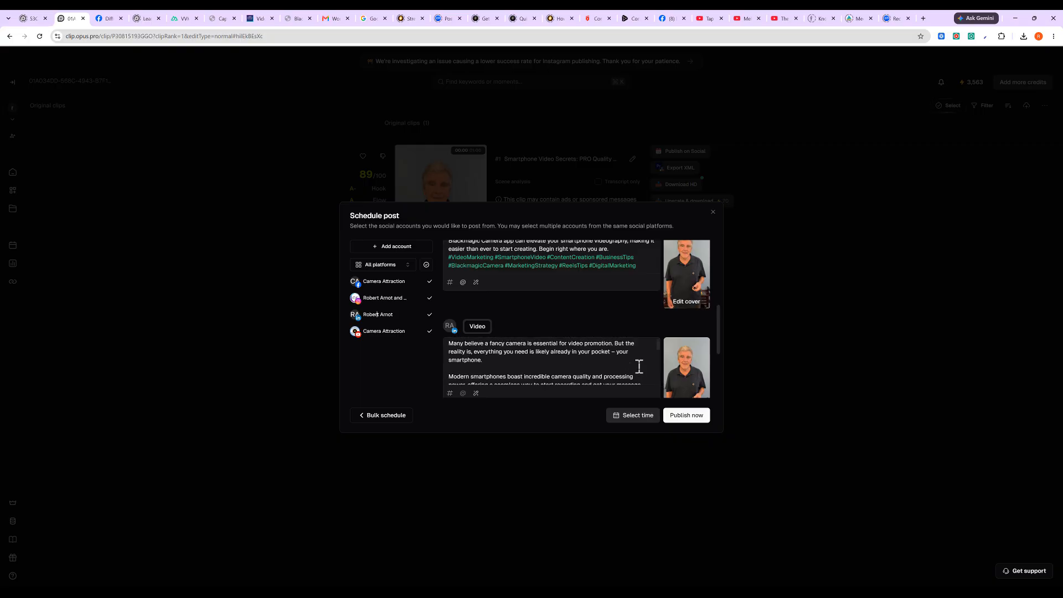
scroll(637, 363, up, 2)
scroll(604, 362, up, 5)
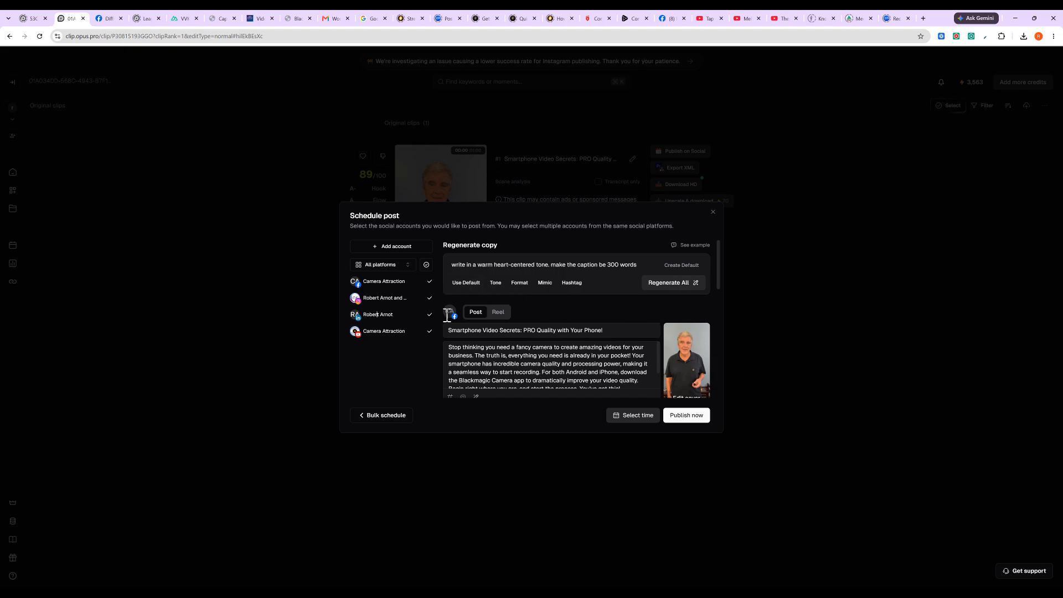
Review the Facebook caption in Reel format, and set the format back to Post
click(498, 313)
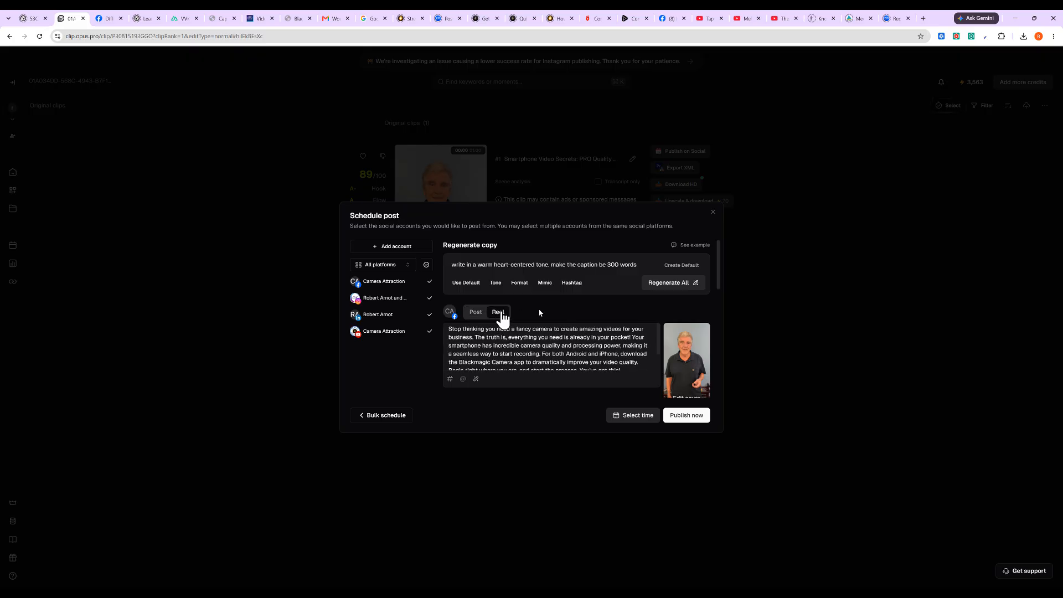
scroll(593, 351, down, 5)
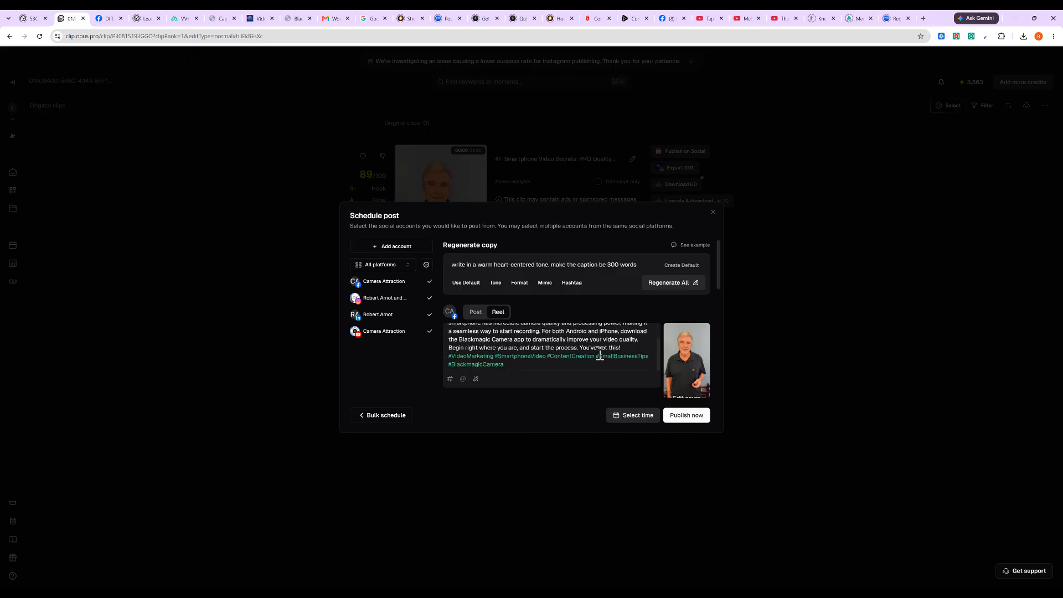
scroll(599, 356, up, 6)
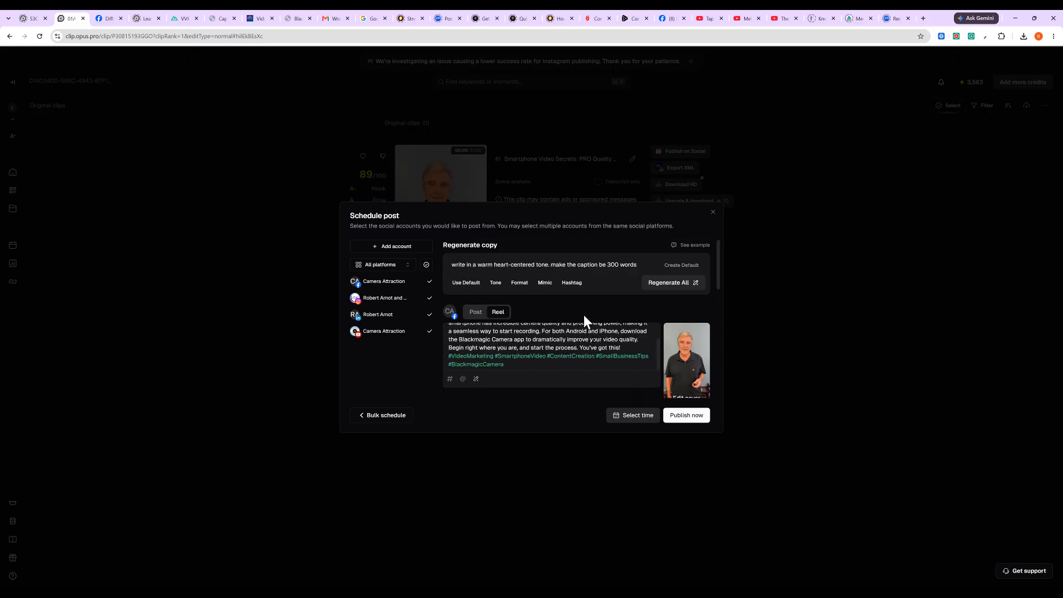
click(476, 312)
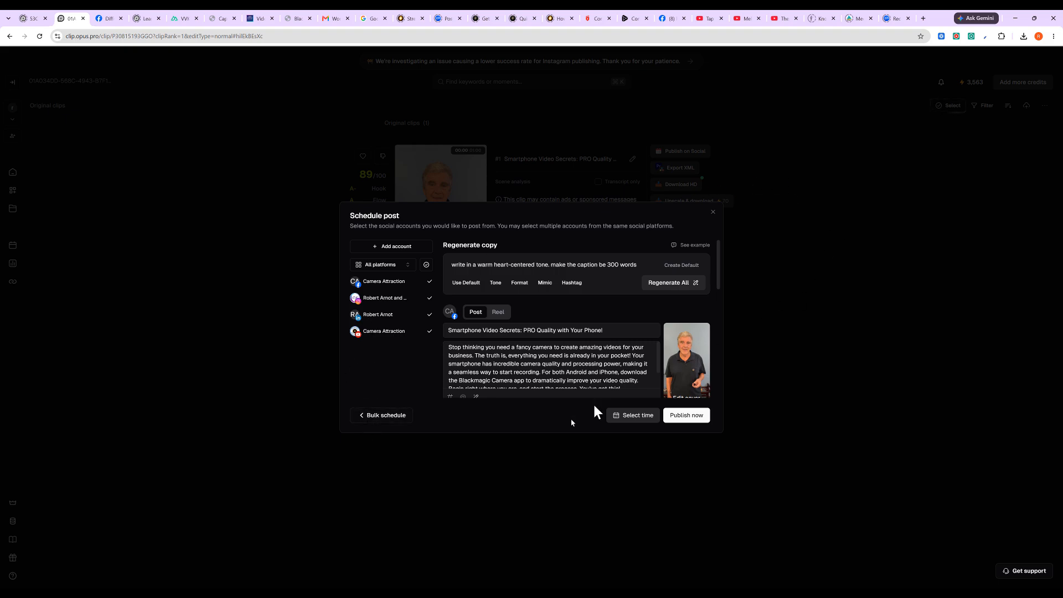
Try selecting the clip for bulk scheduling, clear the selection and return to the clip editor
click(383, 418)
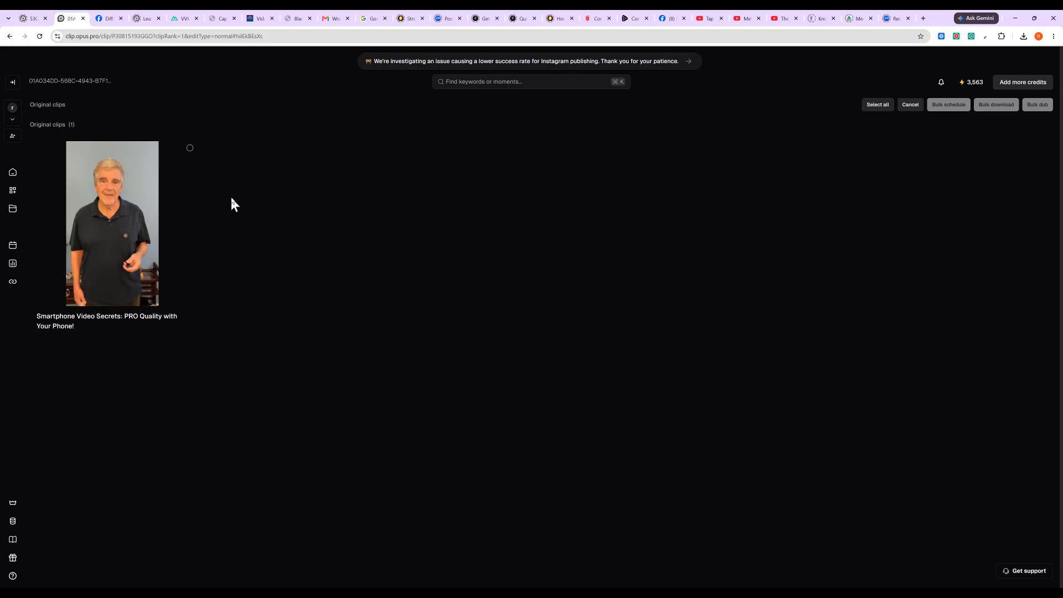
click(190, 148)
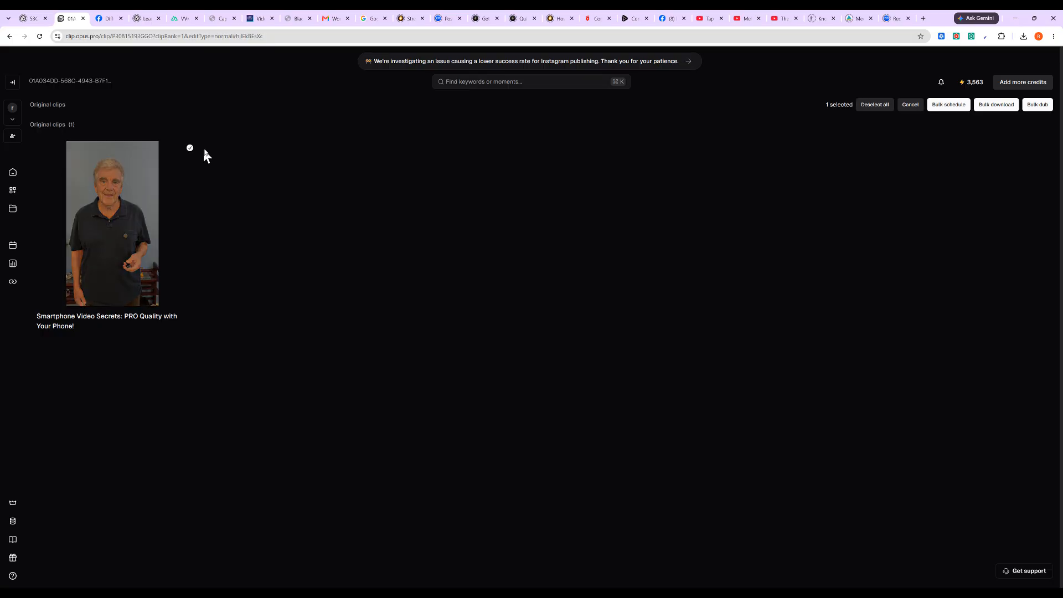
click(190, 148)
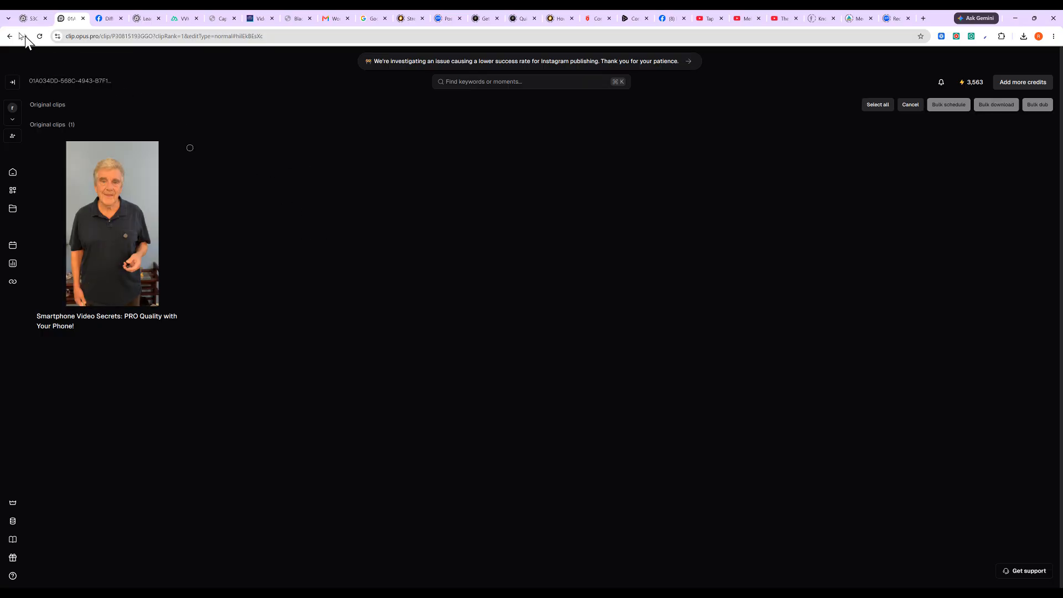
click(10, 36)
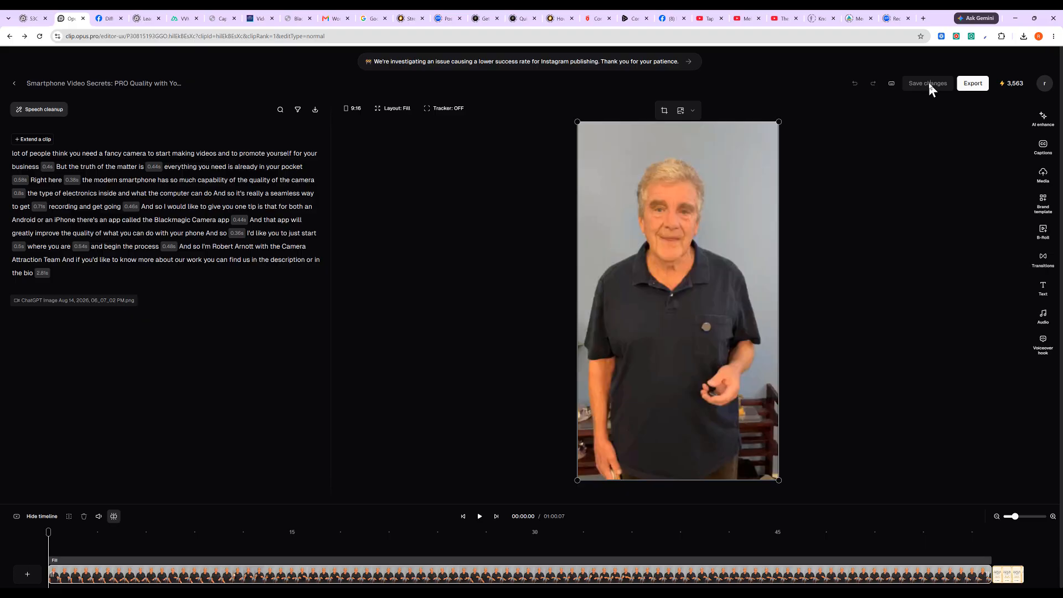
Review the export options available for the edited clip
click(936, 250)
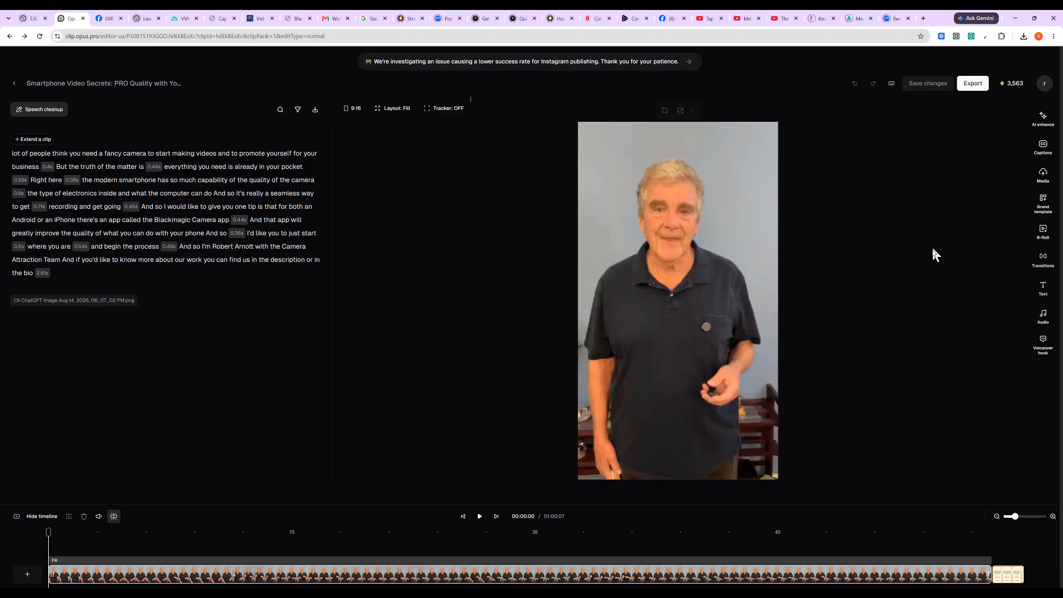
click(975, 86)
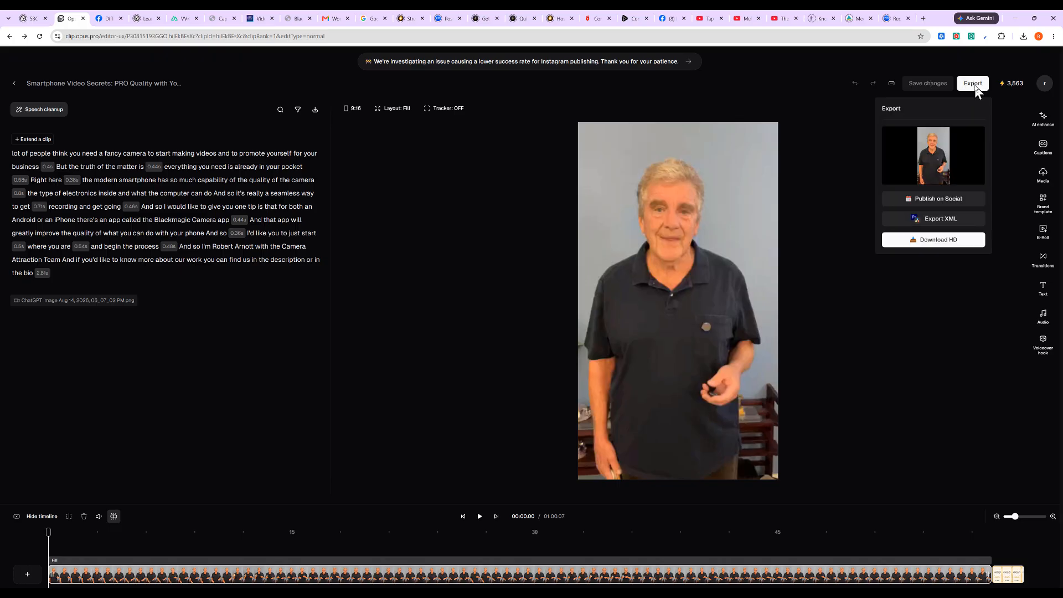
click(836, 158)
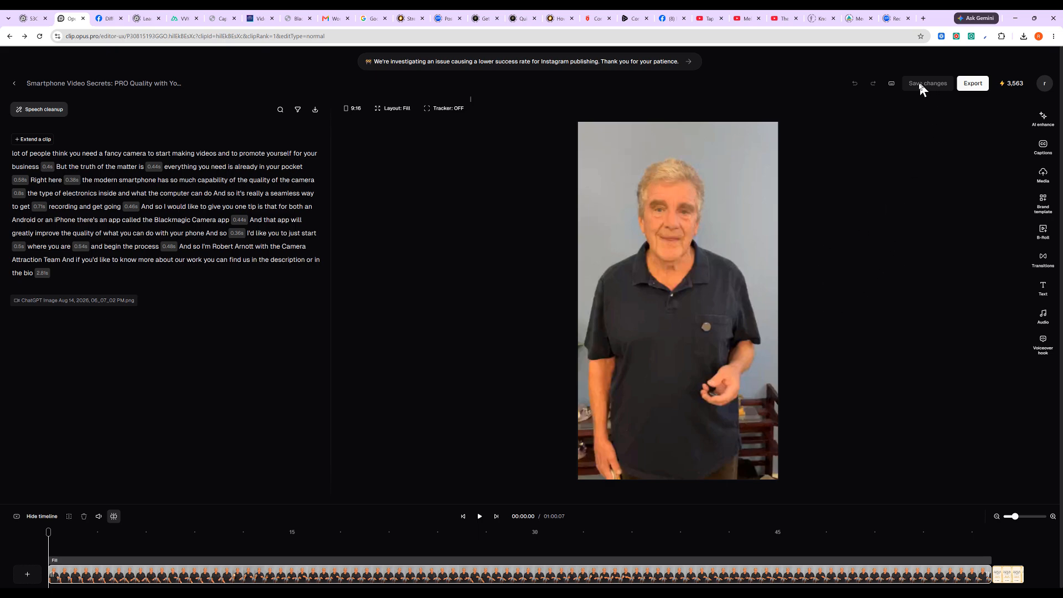
click(973, 84)
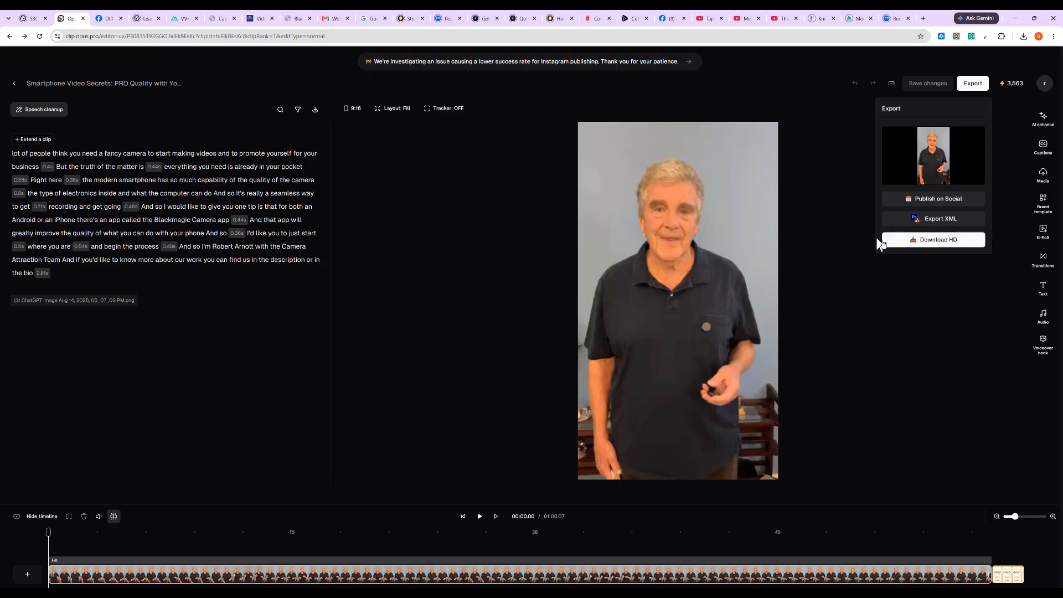
Leave the clip editor and go back to the home dashboard with all projects
click(15, 87)
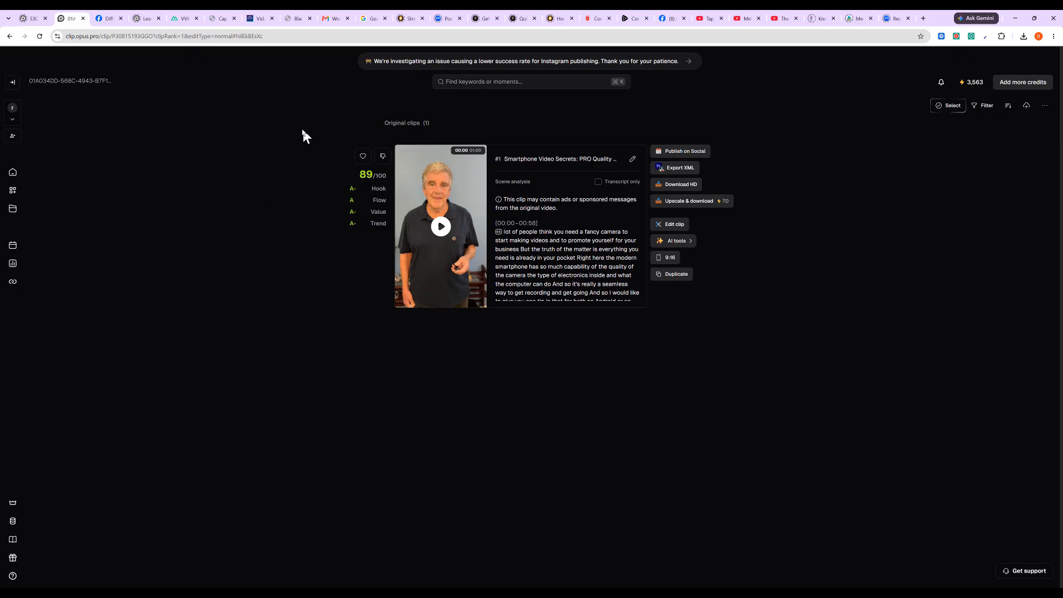
click(10, 173)
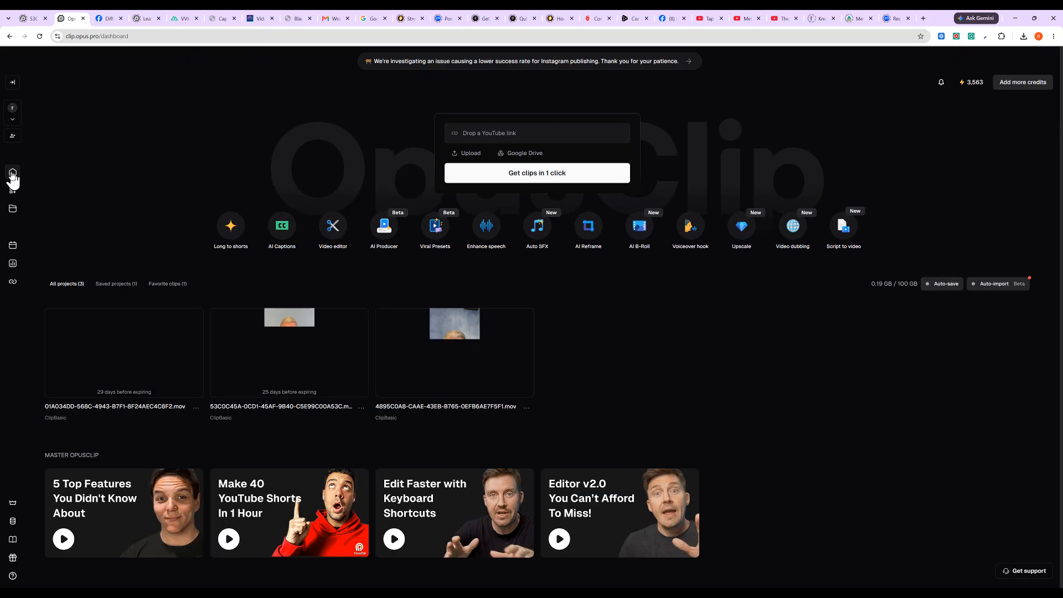